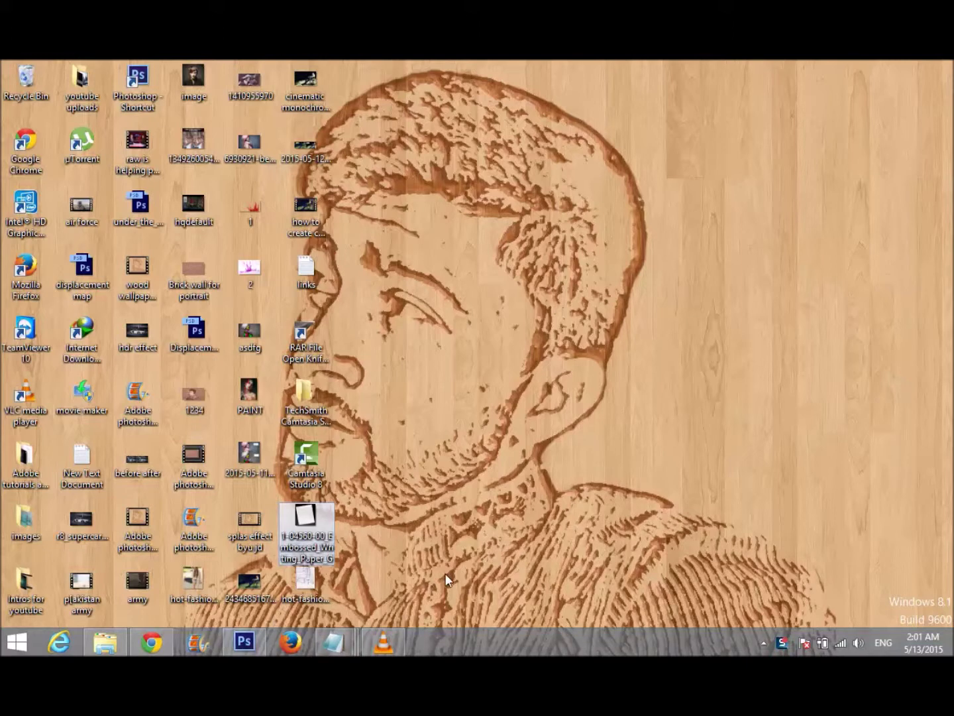
Bring the Photoshop window showing the skateboard girl photo to the front.
left_click(244, 642)
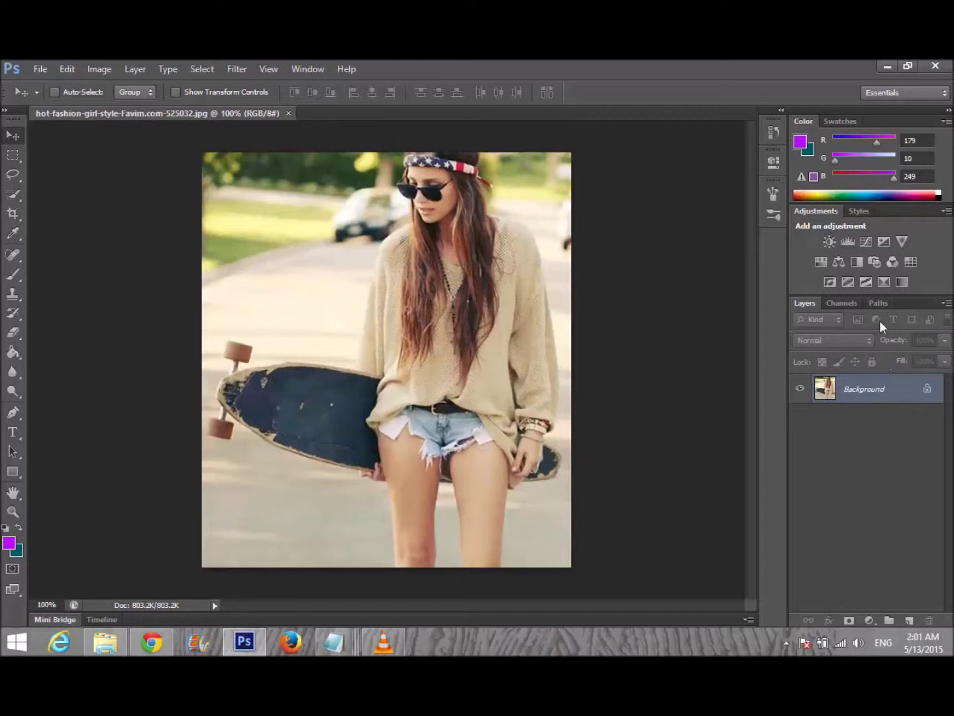
Duplicate the Background layer and desaturate the copy to black and white.
left_click_drag(911, 398, 909, 621)
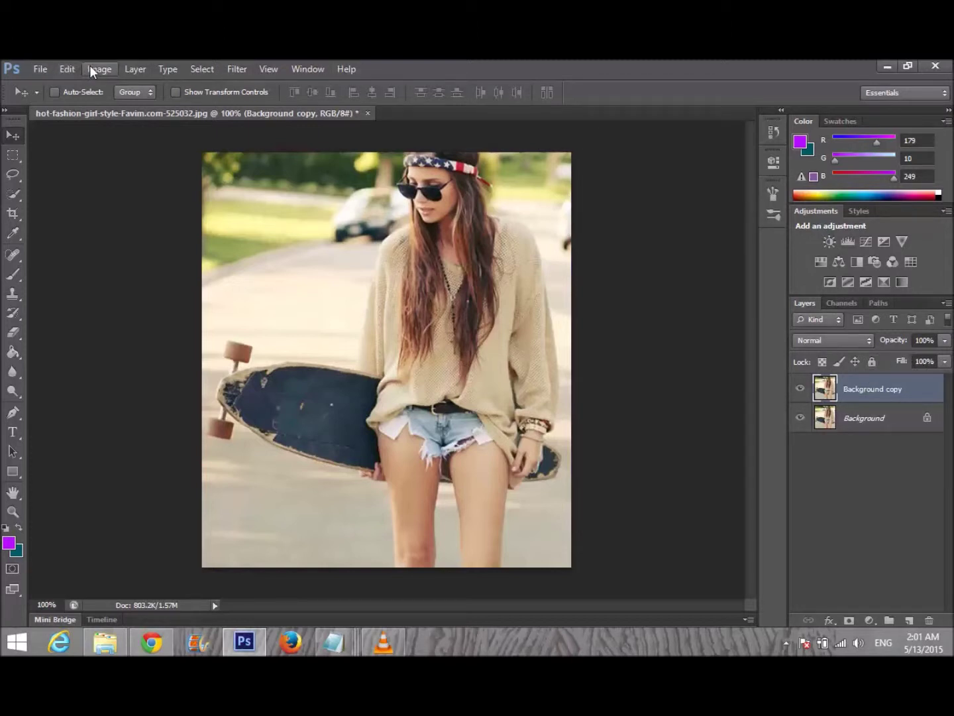
left_click(111, 66)
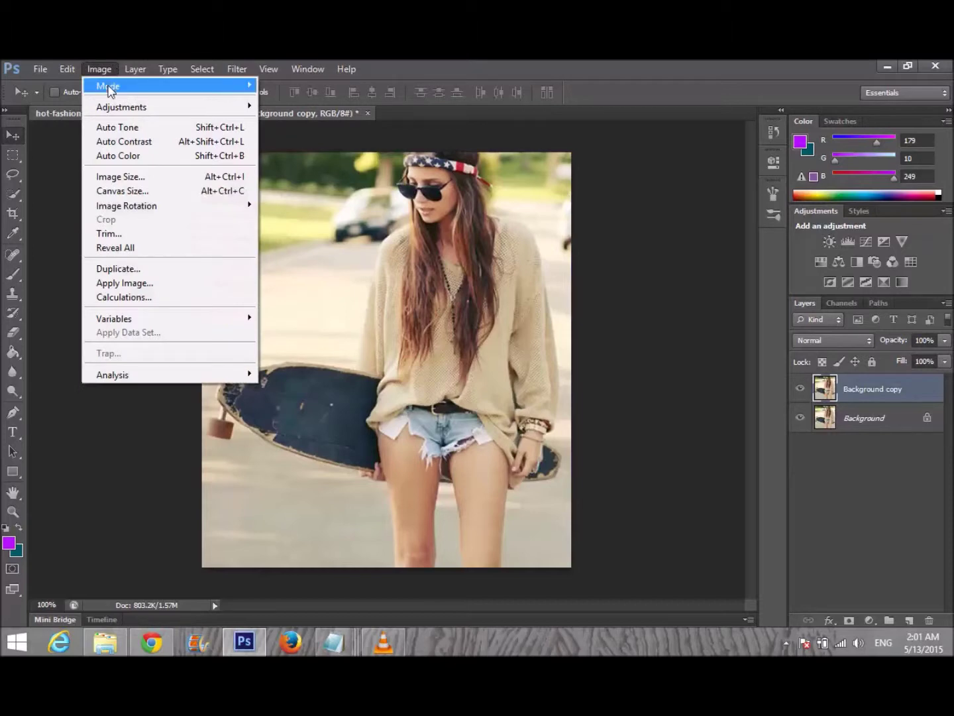
mouse_move(122, 111)
left_click(105, 73)
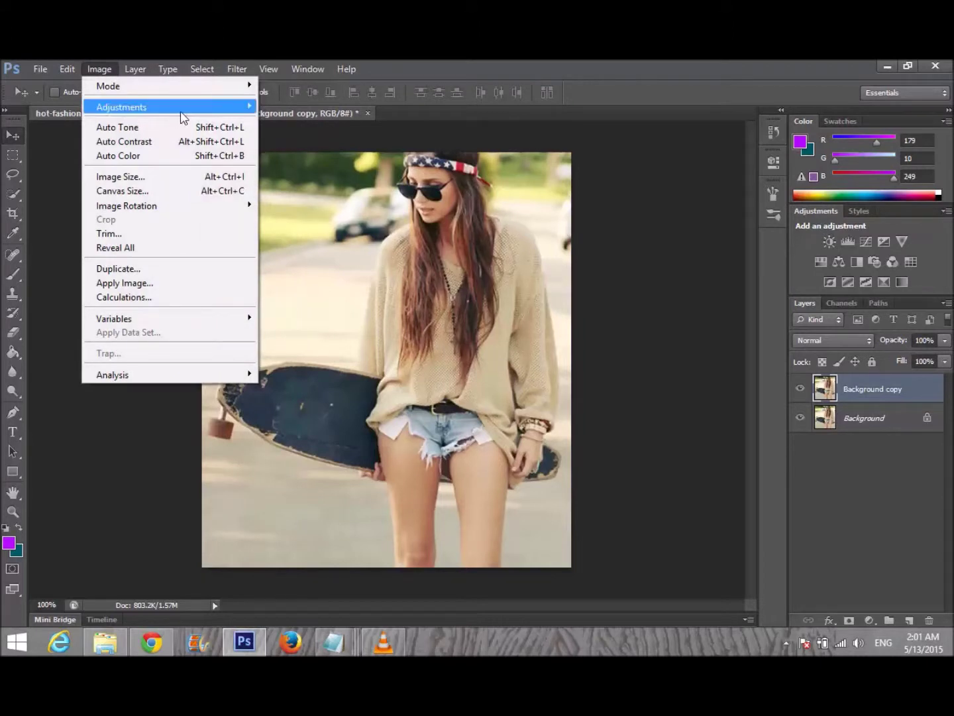
mouse_move(198, 111)
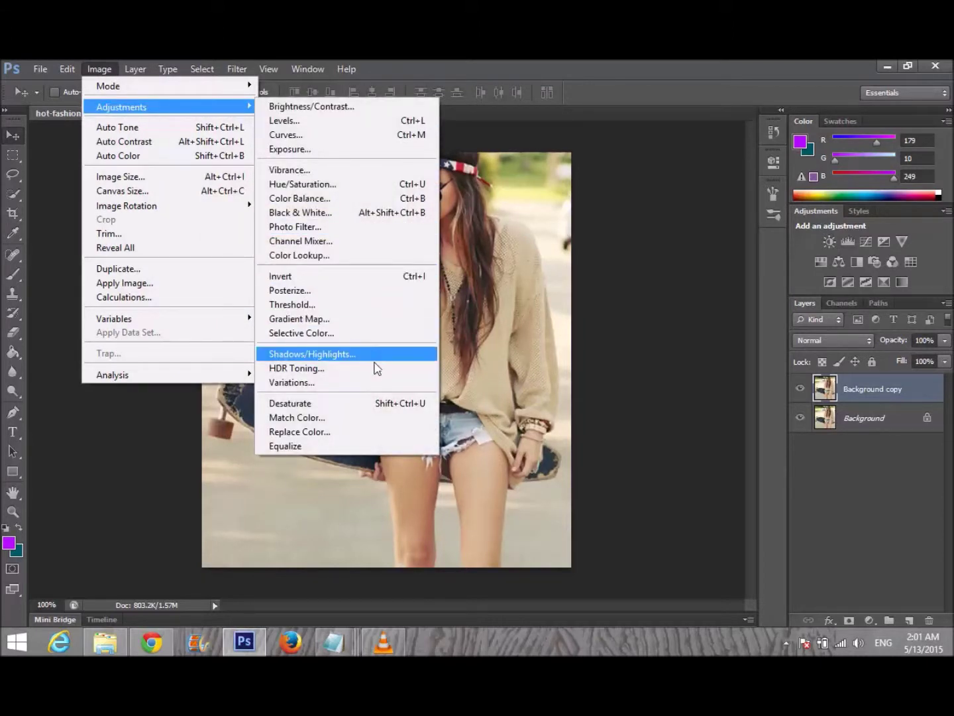
left_click(379, 403)
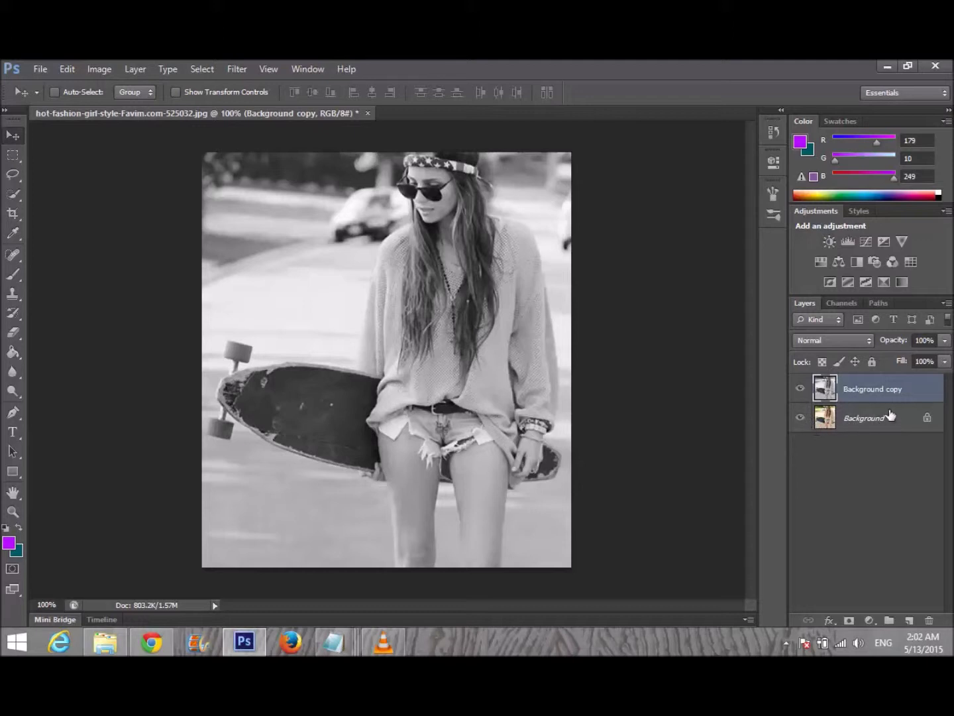
Duplicate Background copy and invert the new Background copy 2 into a negative.
left_click_drag(880, 396, 910, 624)
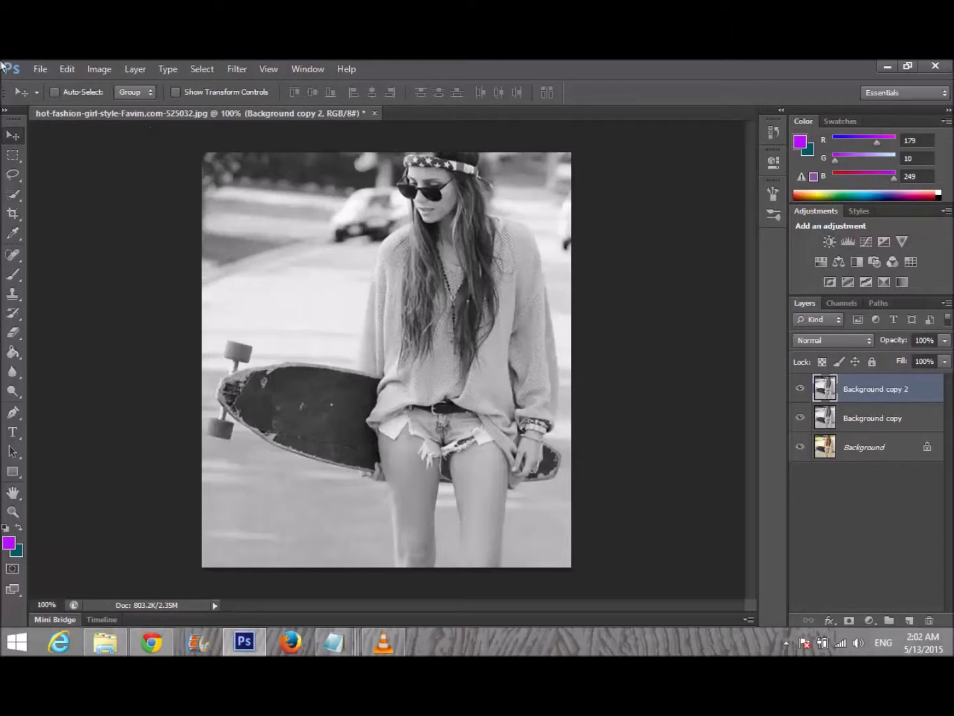
left_click(97, 69)
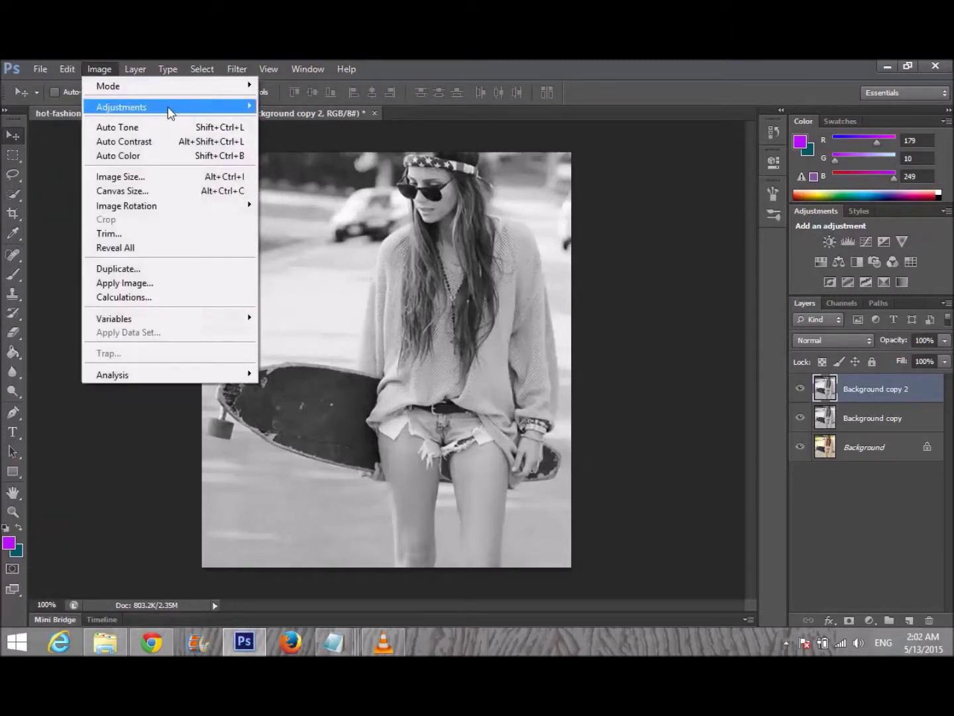
mouse_move(250, 108)
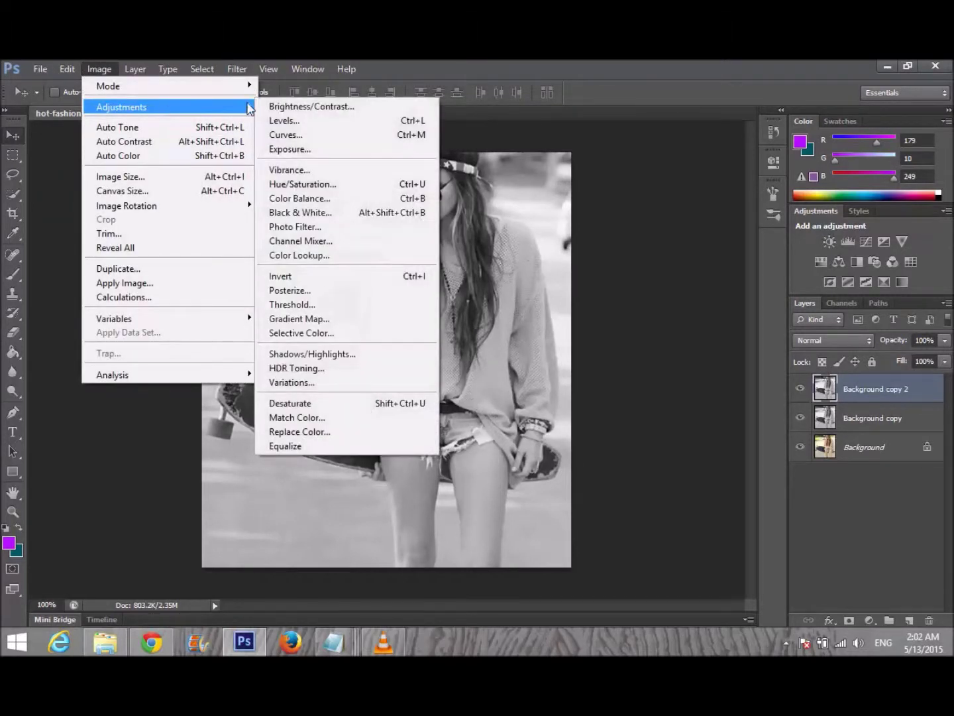
left_click(363, 283)
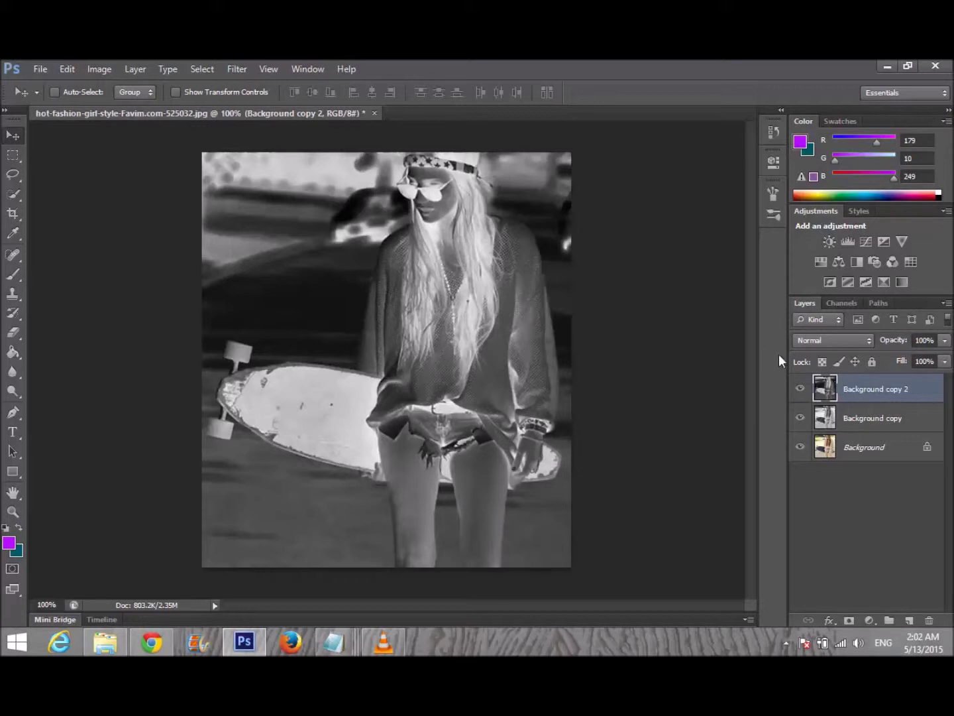
Set Background copy 2's blend mode to Color Dodge.
left_click(865, 341)
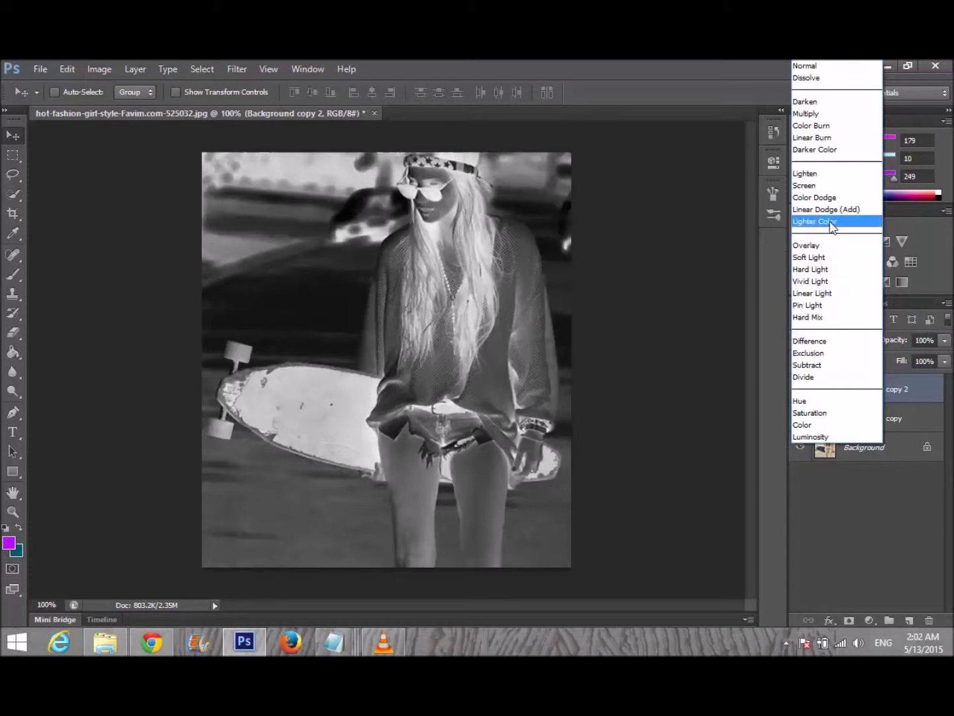
left_click(821, 199)
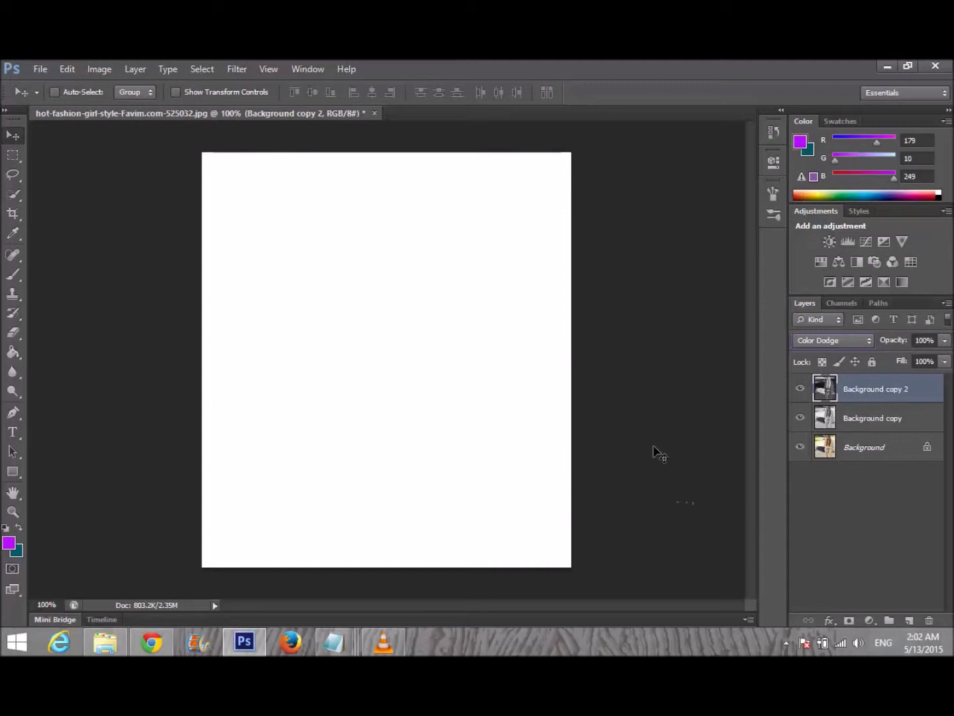
Apply a Gaussian Blur with a 7.2-pixel radius to Background copy 2.
left_click(237, 67)
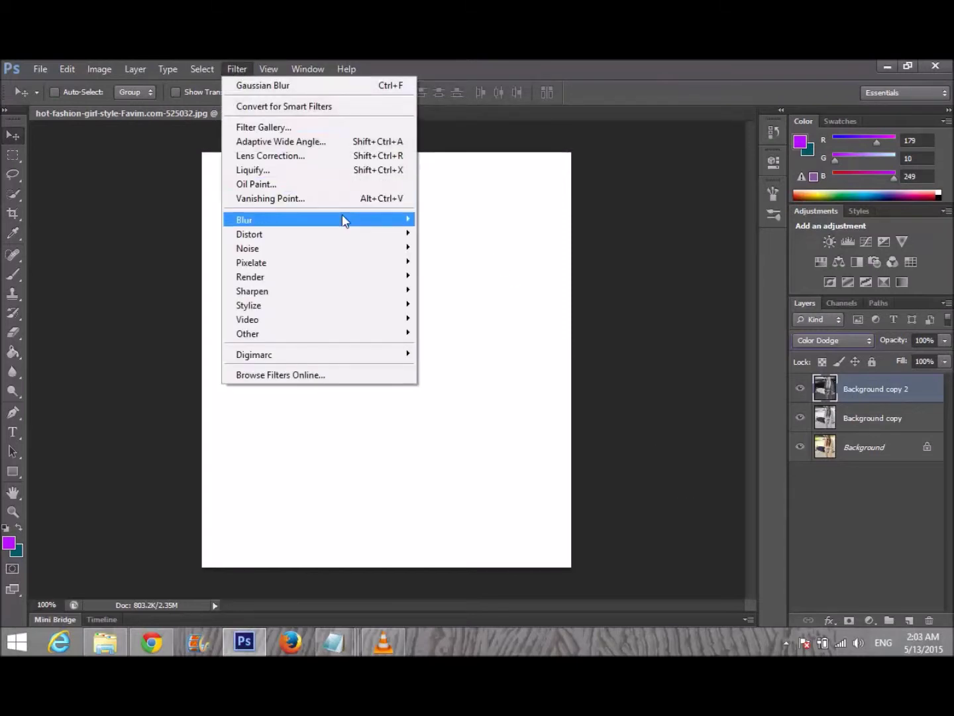
mouse_move(409, 226)
left_click(457, 325)
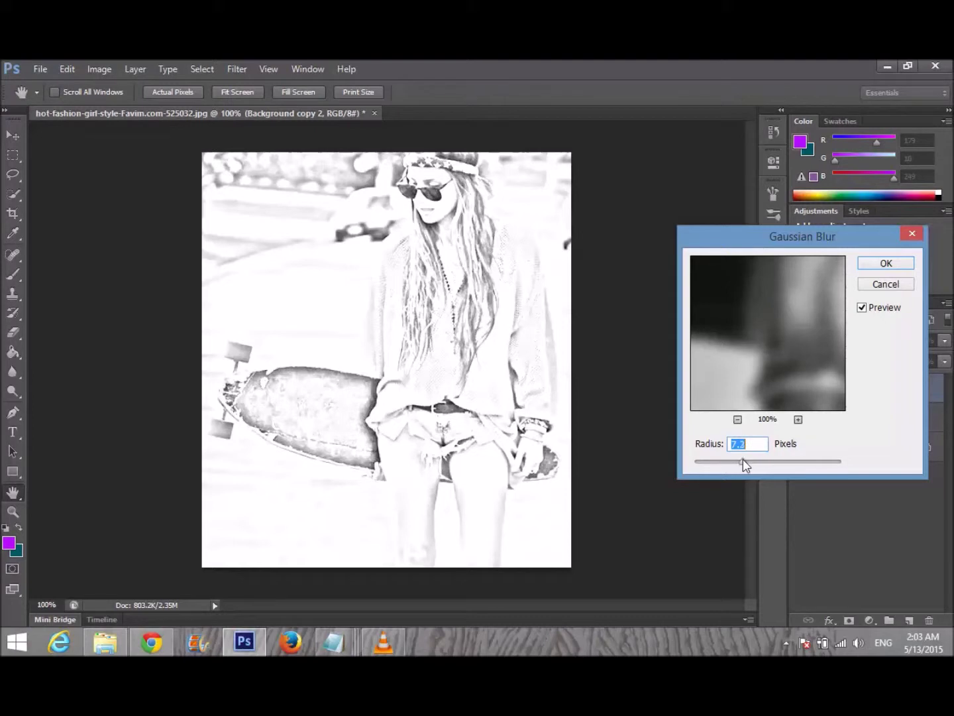
mouse_move(743, 459)
left_mouse_down()
mouse_move(809, 467)
mouse_move(760, 467)
left_mouse_up()
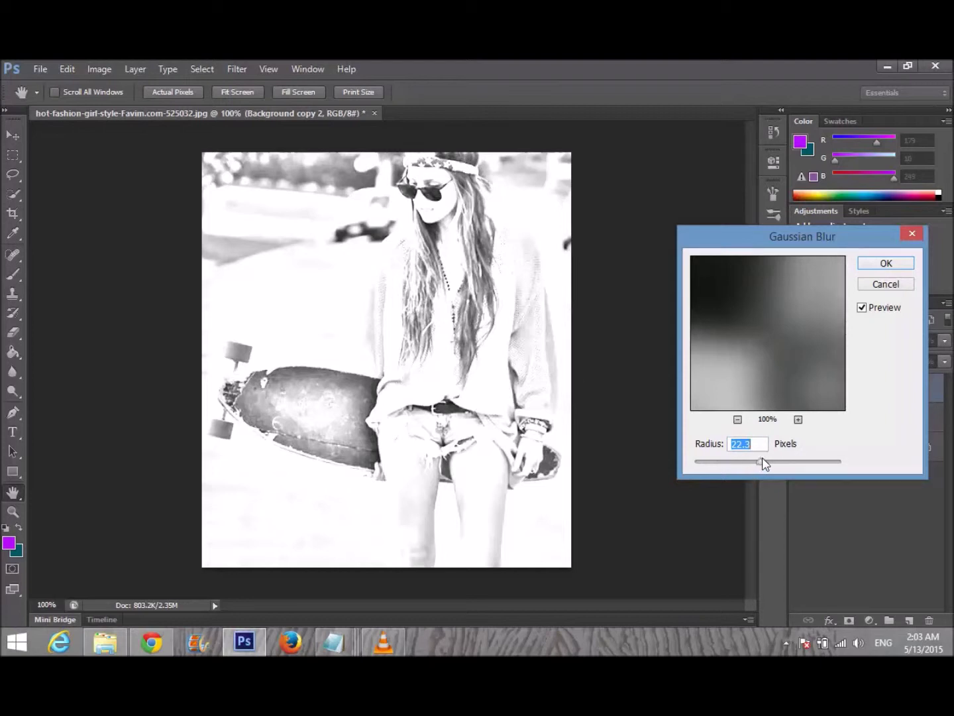
left_click_drag(759, 464, 721, 462)
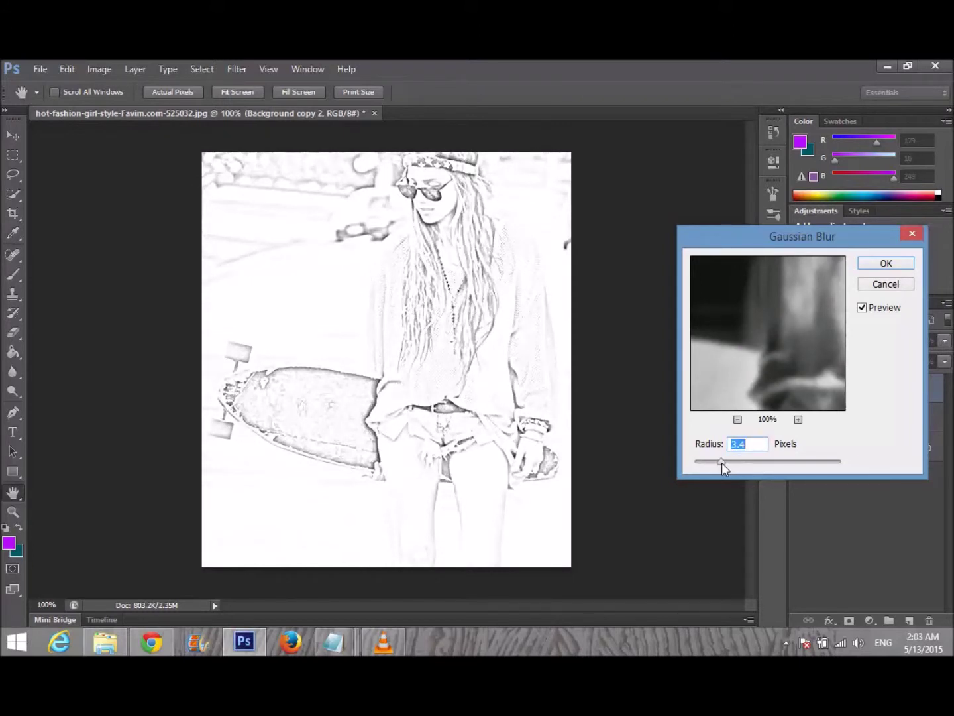
mouse_move(721, 462)
left_mouse_down()
mouse_move(736, 469)
mouse_move(712, 462)
left_mouse_up()
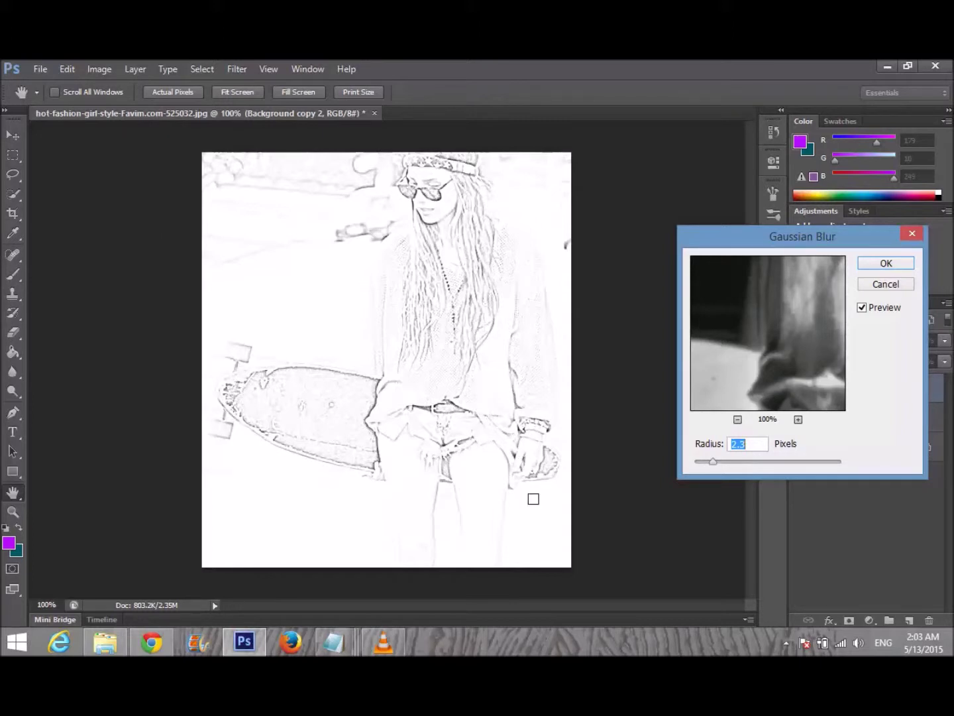
left_click_drag(725, 463, 828, 464)
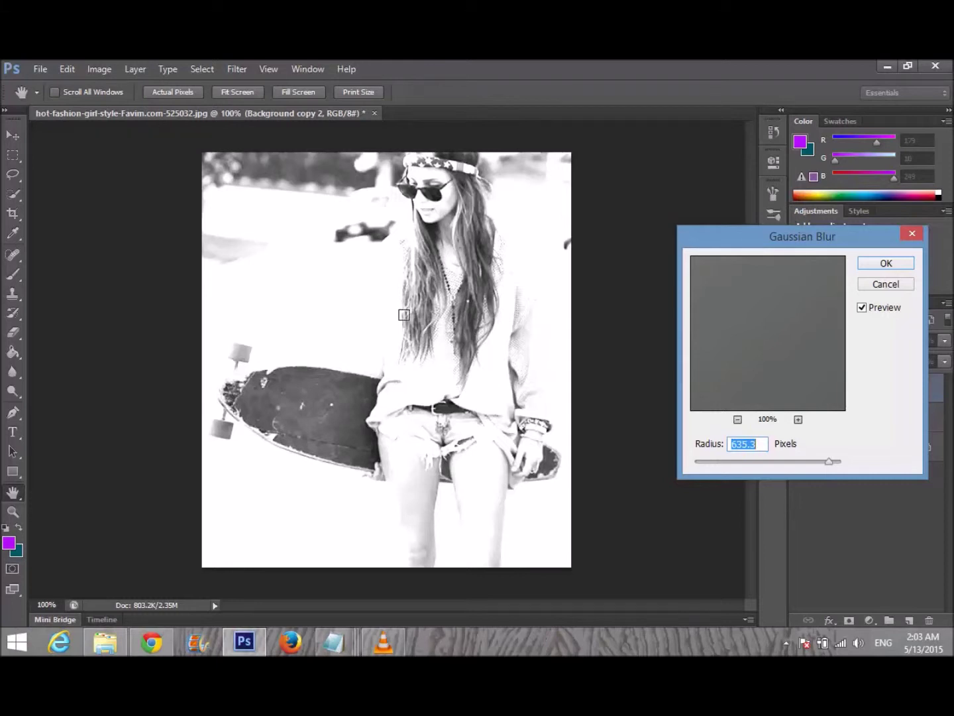
left_click_drag(832, 468, 732, 468)
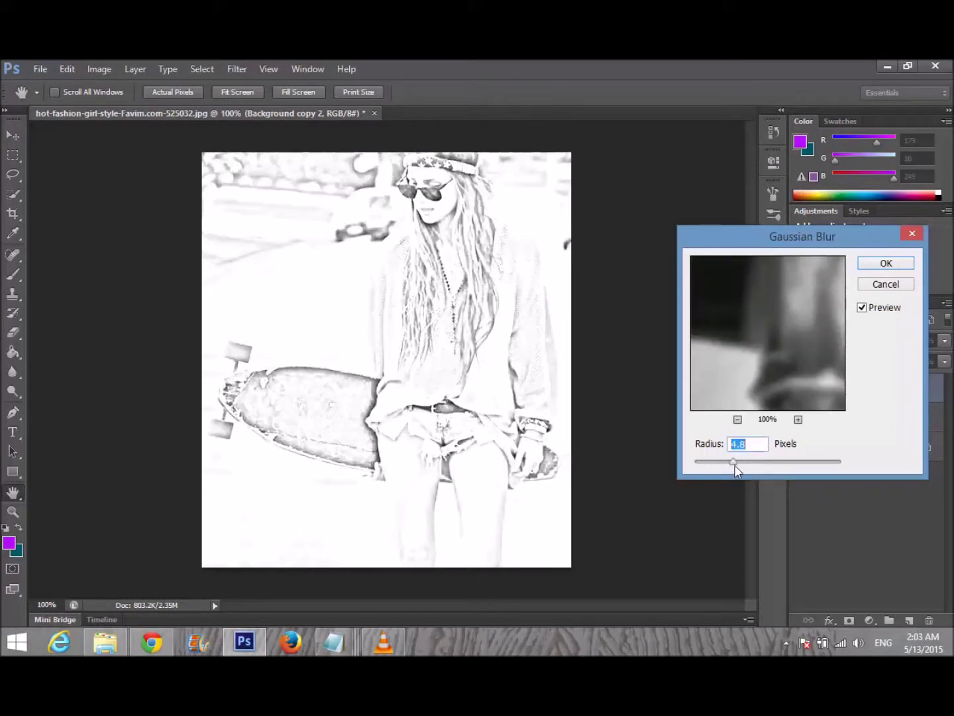
left_click_drag(736, 466, 743, 464)
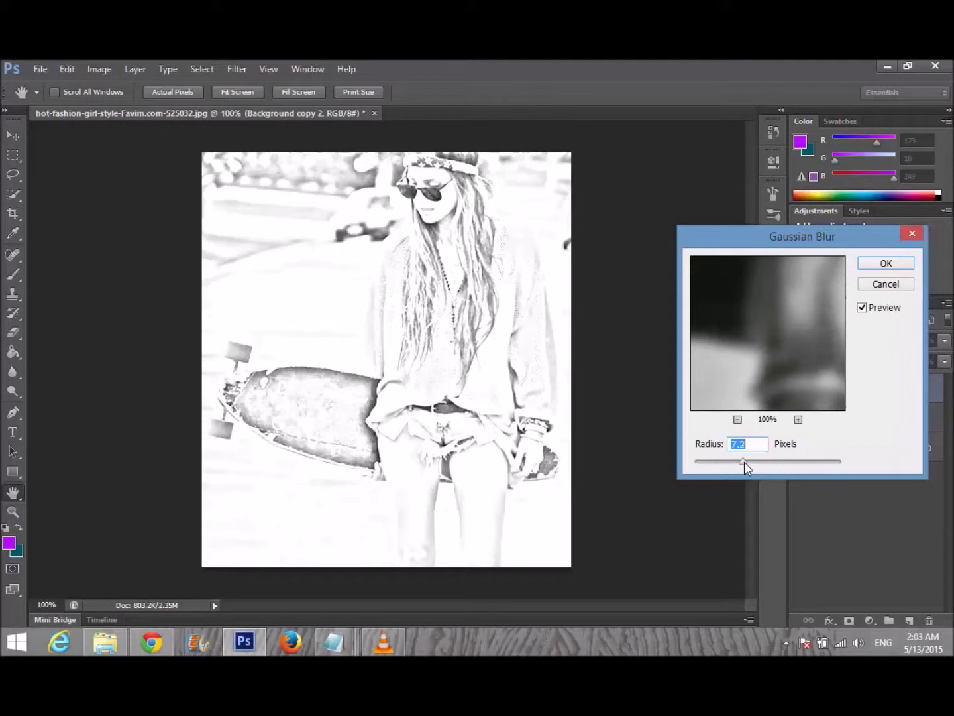
key("Down")
key("Down")
key("Down")
left_click(867, 264)
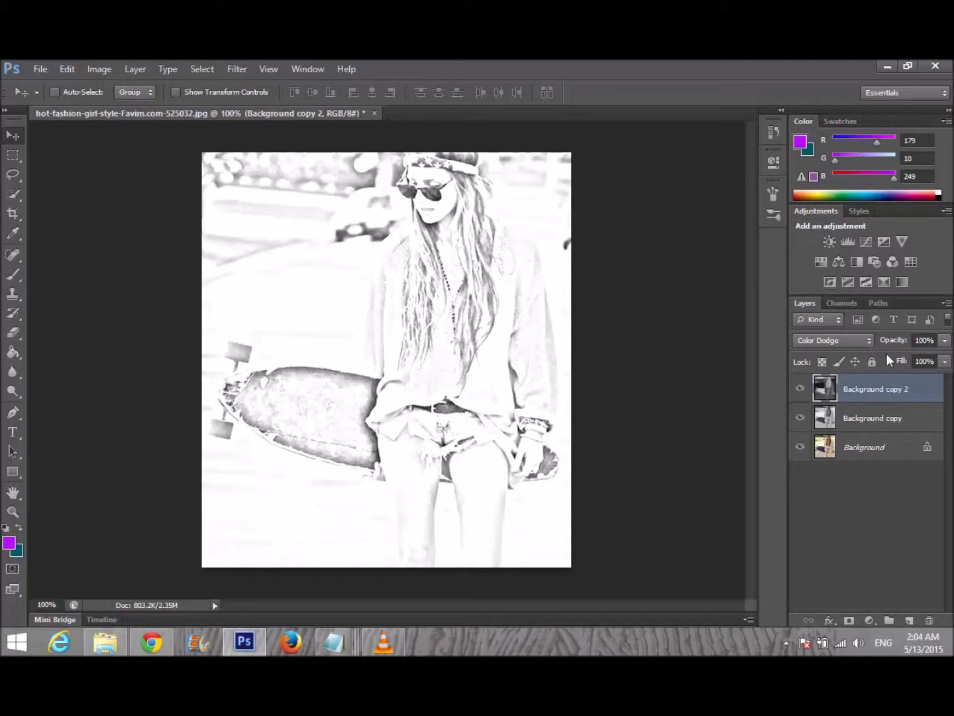
Convert Background copy 2 to a Smart Object and show the History panel.
right_click(867, 388)
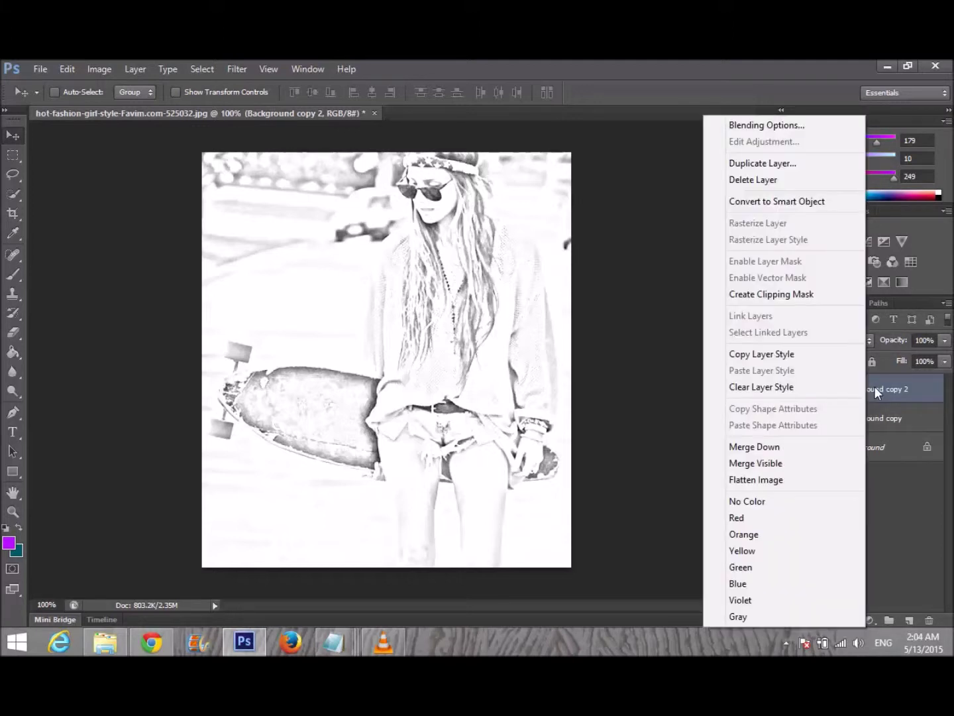
left_click(784, 203)
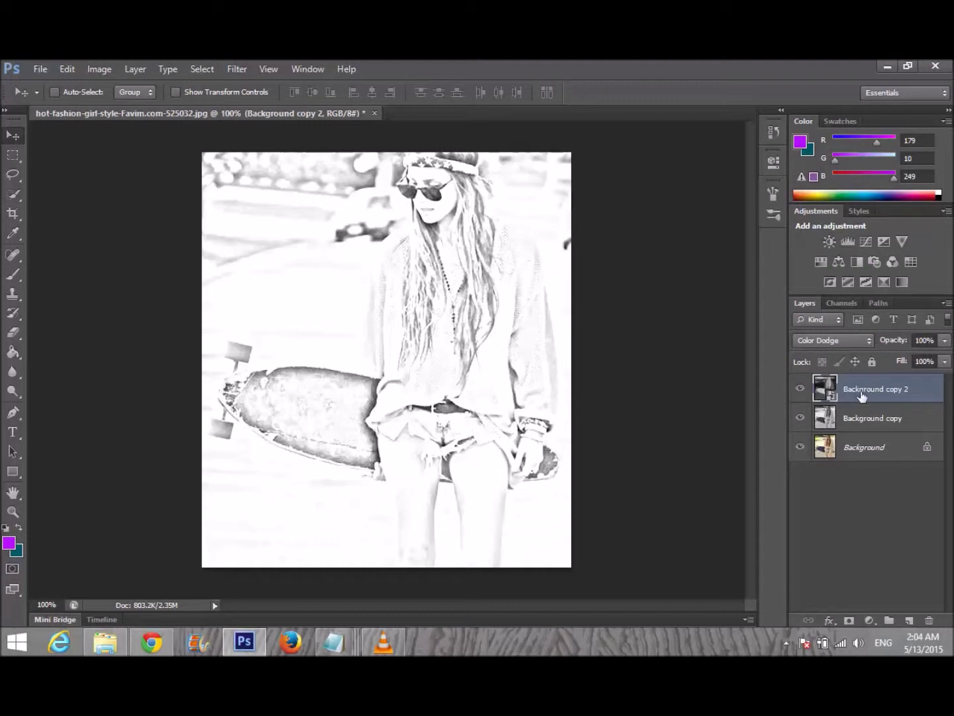
left_click(770, 133)
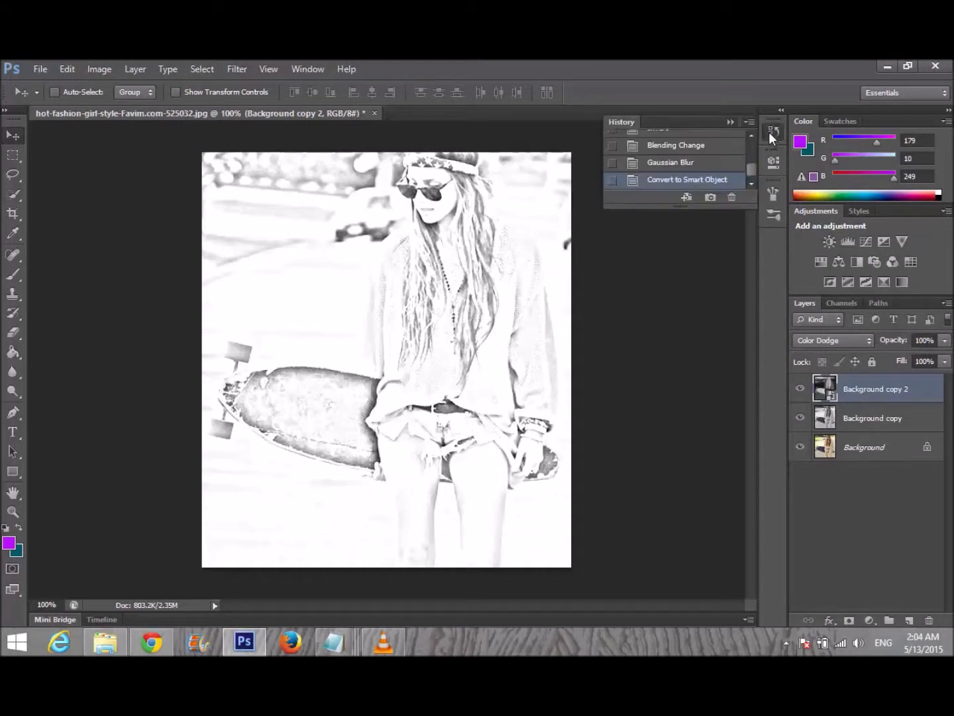
Revert to the Blending Change history state and reconvert Background copy 2 to a Smart Object.
left_click(696, 163)
left_click(690, 154)
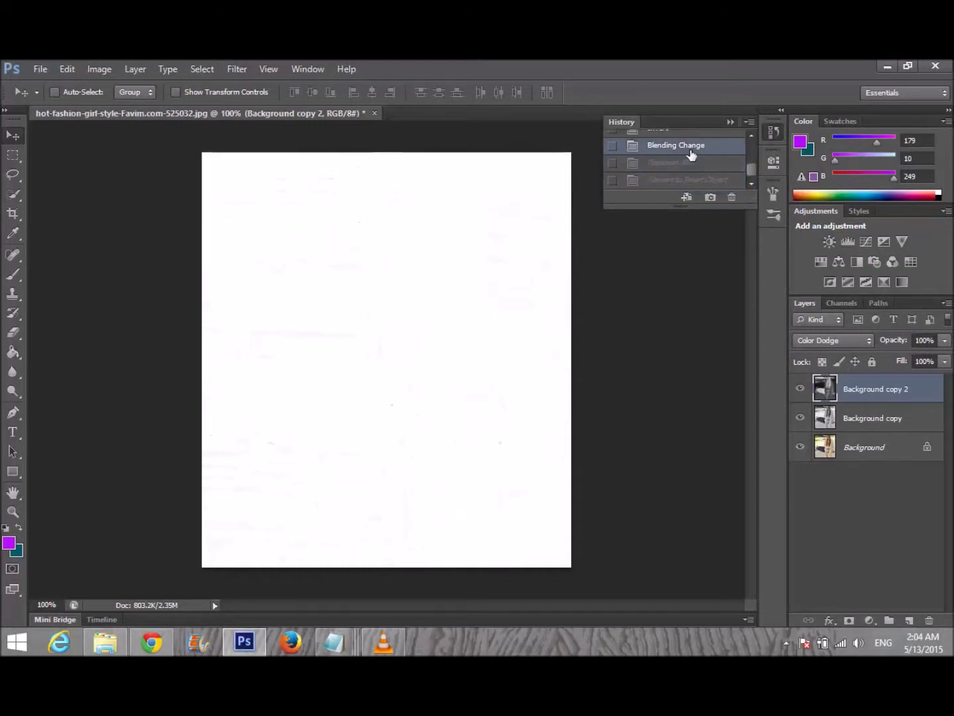
left_click(730, 123)
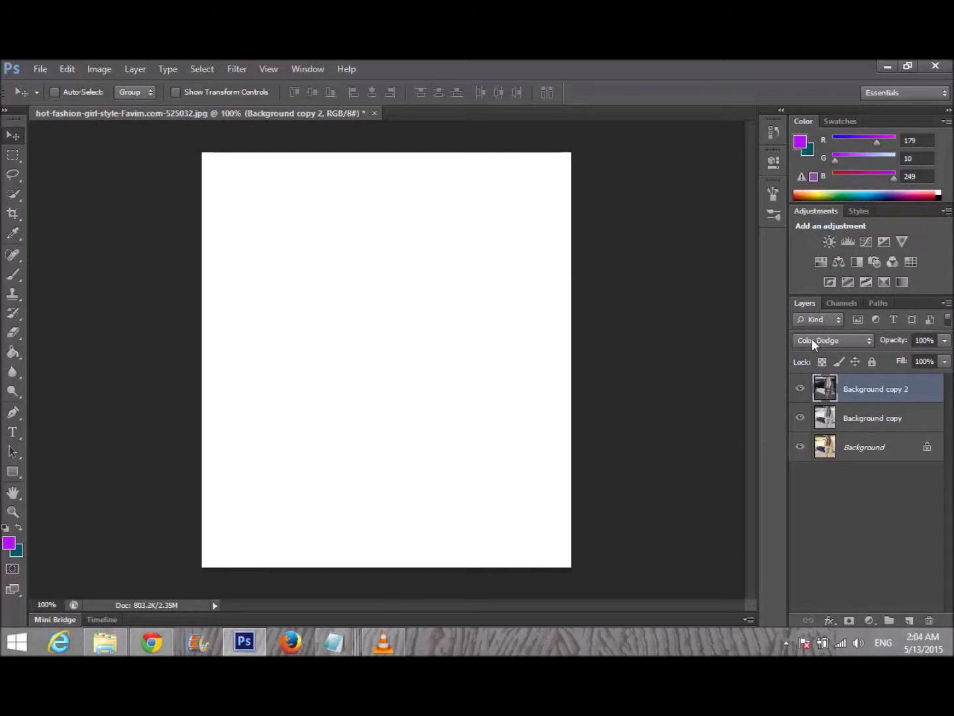
right_click(906, 389)
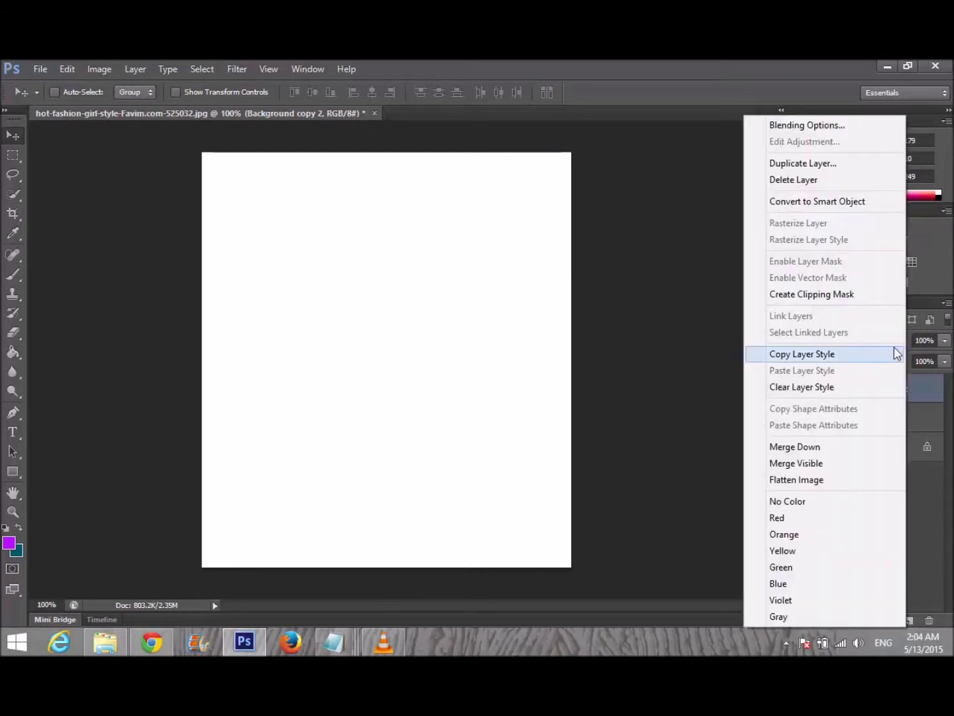
left_click(845, 203)
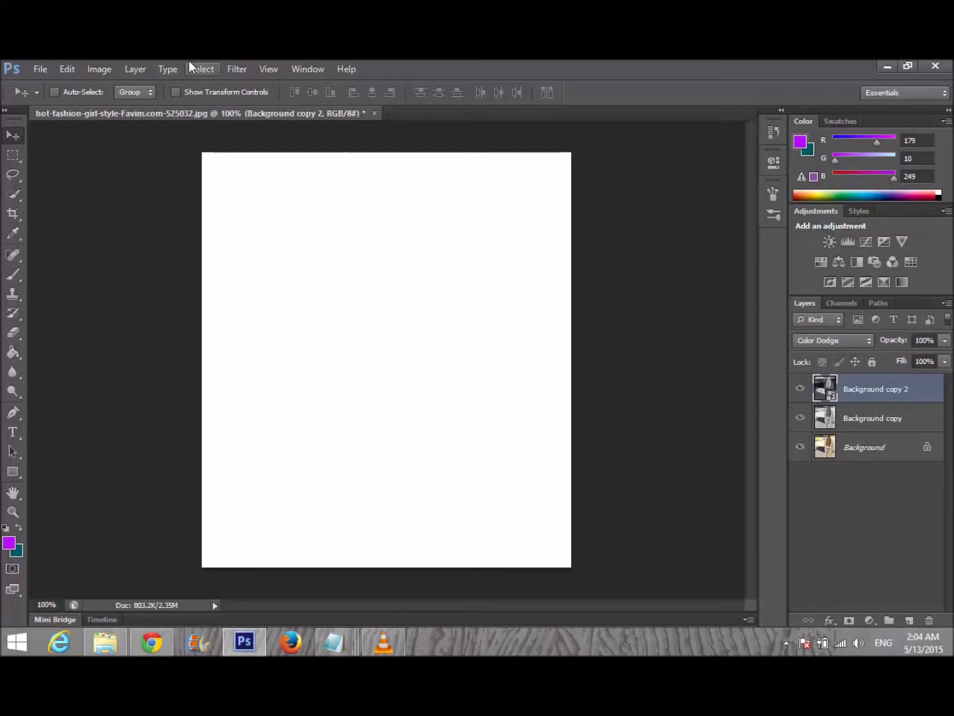
Apply the 7.2-pixel Gaussian Blur to Background copy 2 as an editable Smart Filter.
left_click(234, 69)
mouse_move(341, 221)
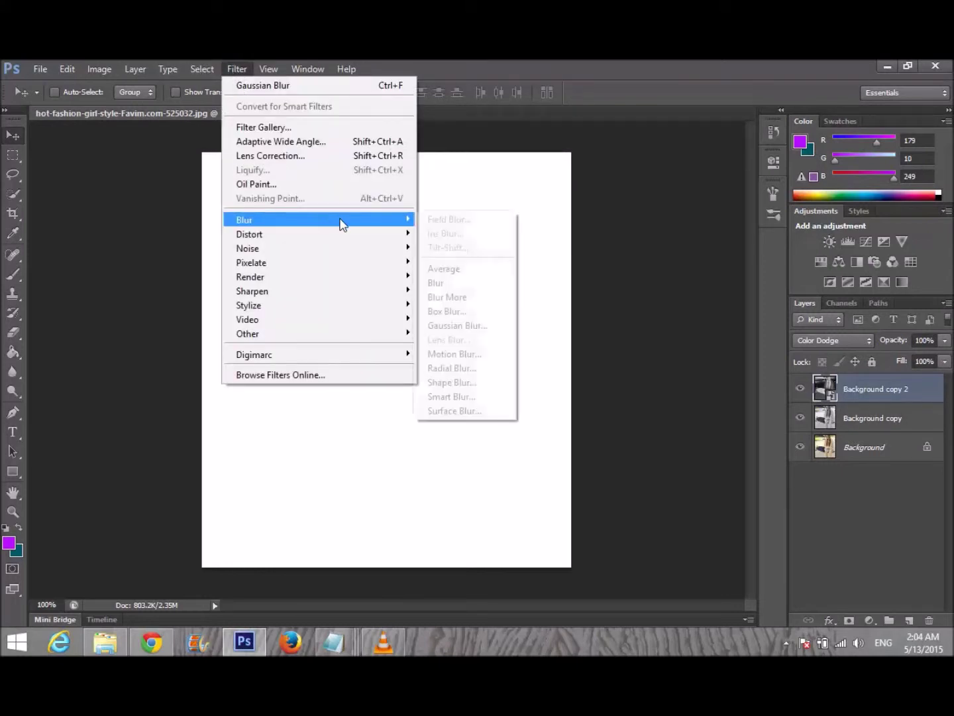
left_click(459, 324)
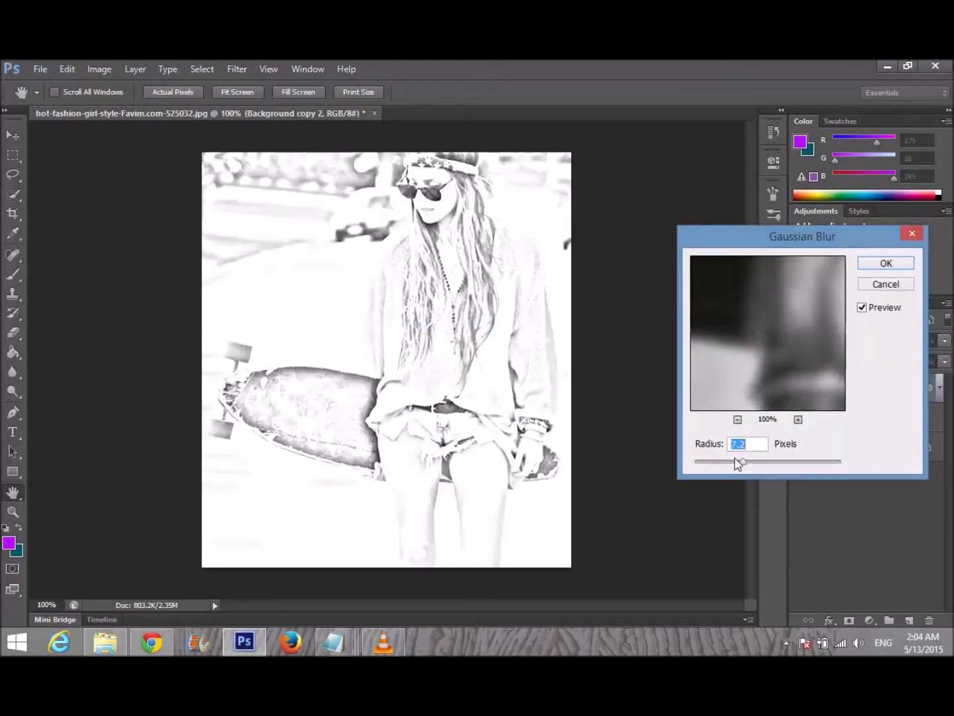
left_click(891, 262)
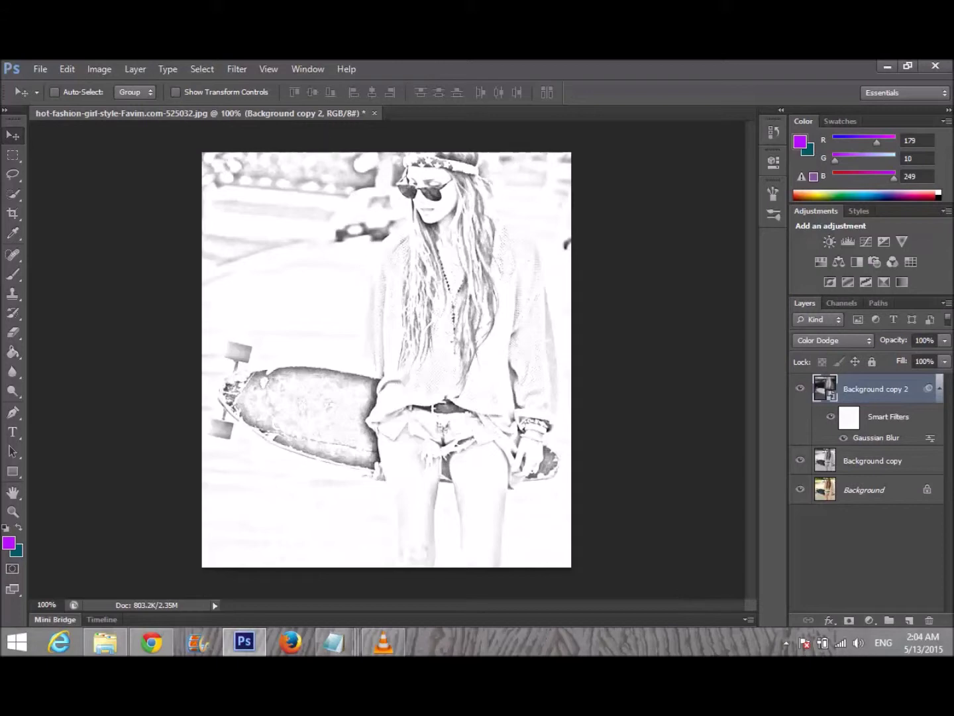
Preview the Embossed Writing Paper image on the desktop, then drag the file into Photoshop.
key("super+d")
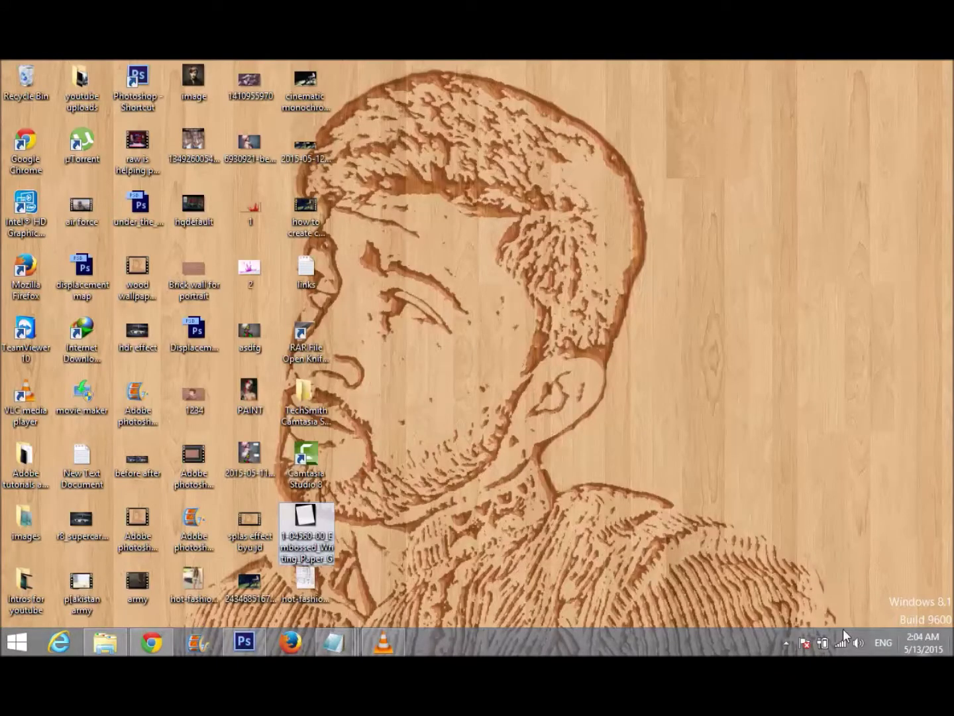
double_click(307, 520)
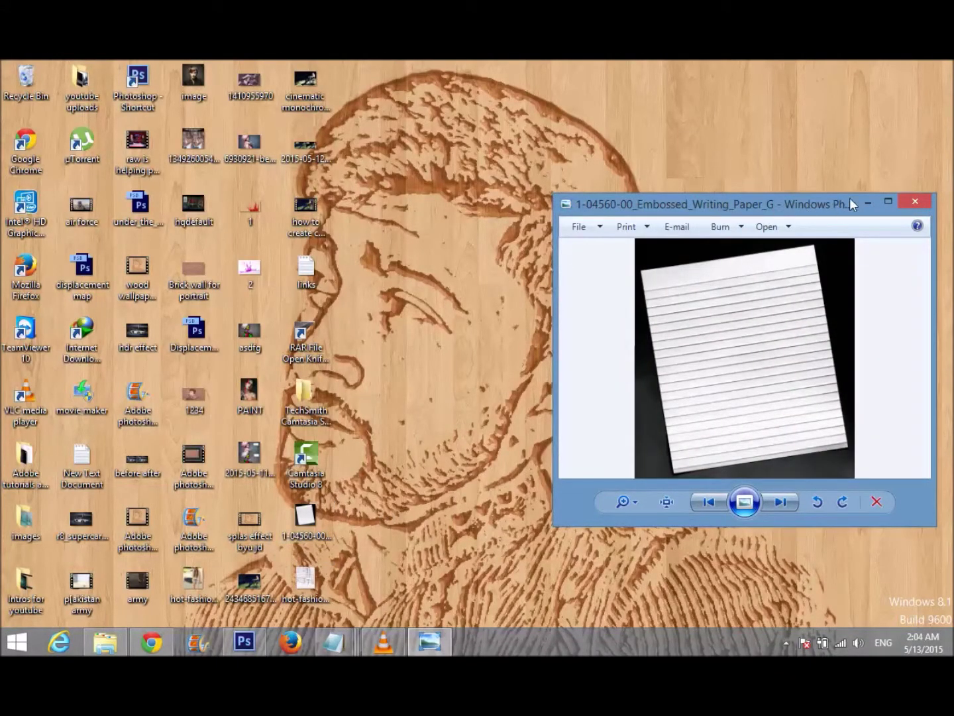
left_click(908, 200)
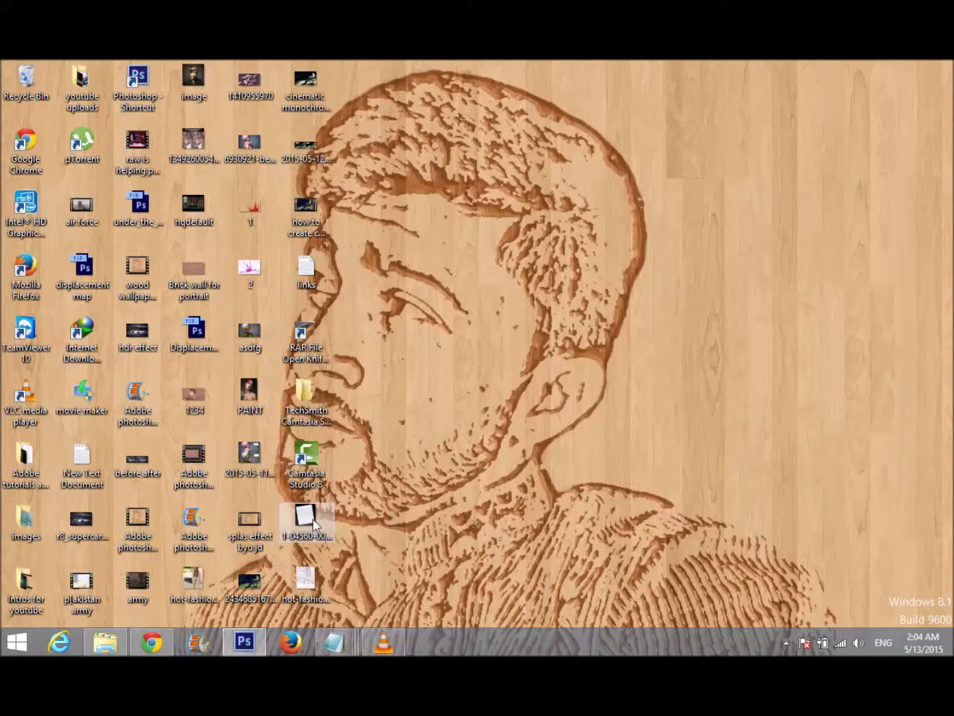
mouse_move(302, 611)
left_mouse_down()
mouse_move(299, 638)
mouse_move(160, 638)
mouse_move(178, 611)
mouse_move(298, 638)
mouse_move(247, 644)
mouse_move(318, 443)
mouse_move(424, 356)
left_mouse_up()
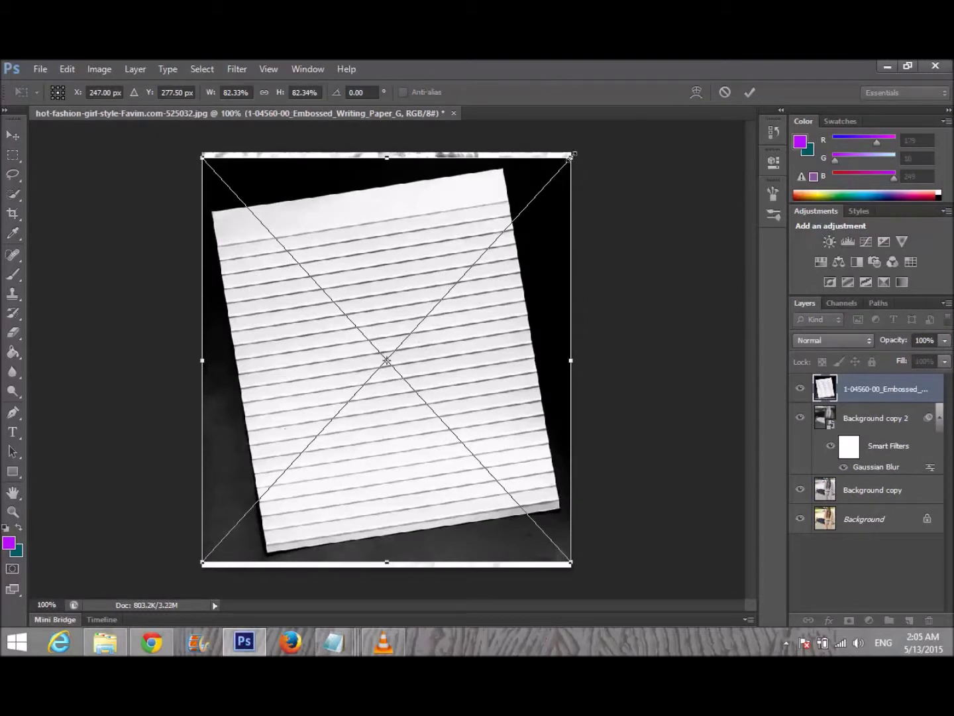
Scale the placed writing paper to about 102%, rotate it 7.76° over the canvas, and commit.
mouse_move(403, 271)
left_mouse_down()
mouse_move(411, 311)
mouse_move(372, 448)
mouse_move(404, 424)
mouse_move(432, 294)
mouse_move(405, 260)
mouse_move(474, 270)
mouse_move(406, 284)
left_mouse_up()
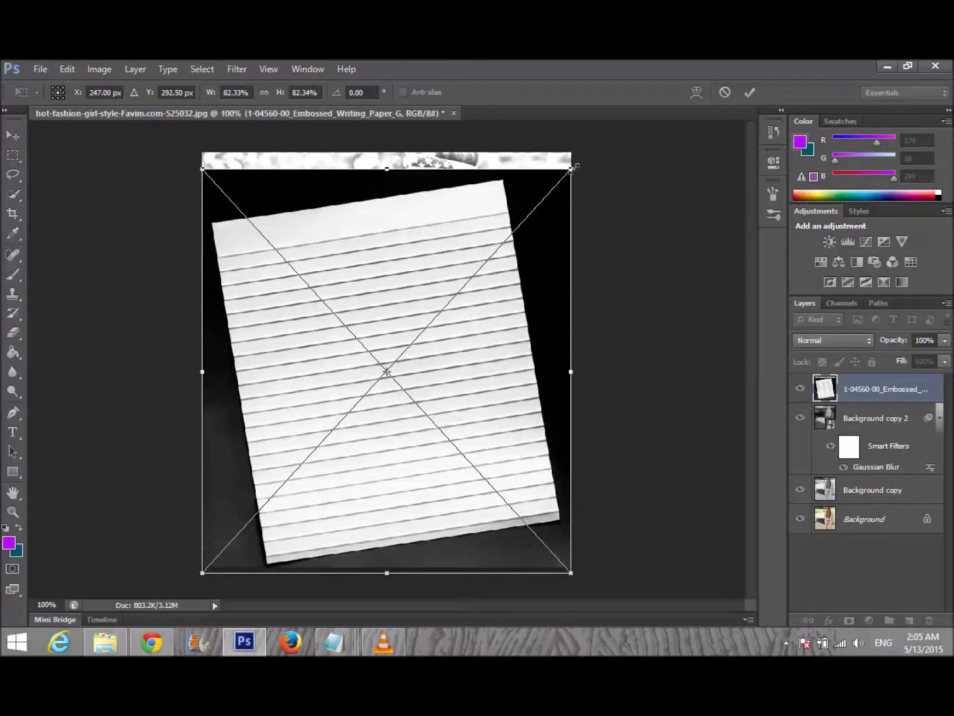
left_click_drag(573, 169, 655, 93)
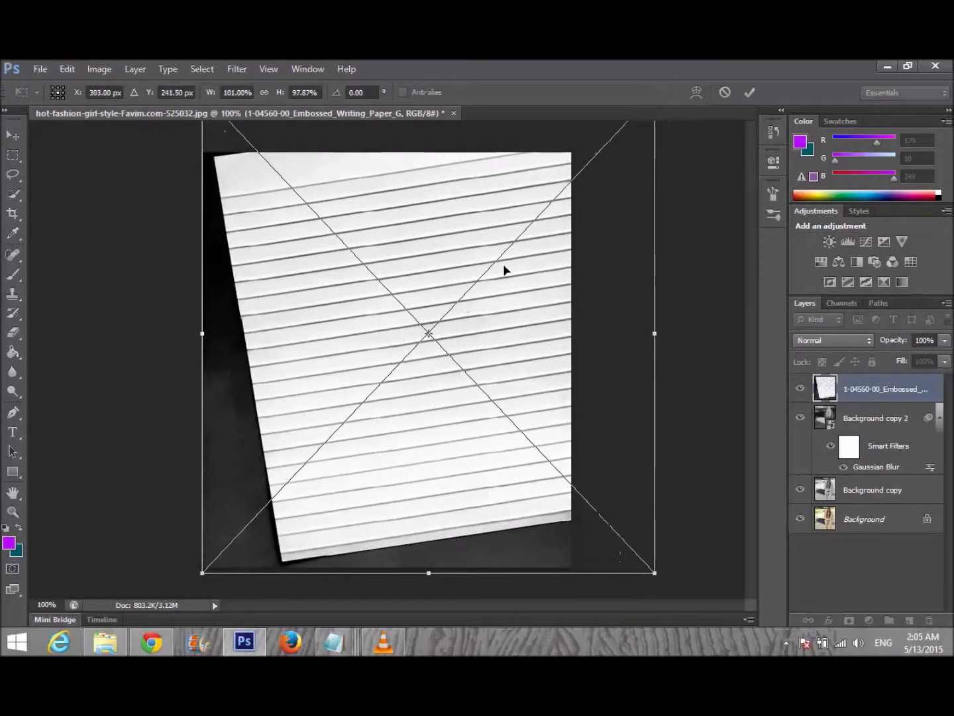
left_click_drag(504, 271, 464, 316)
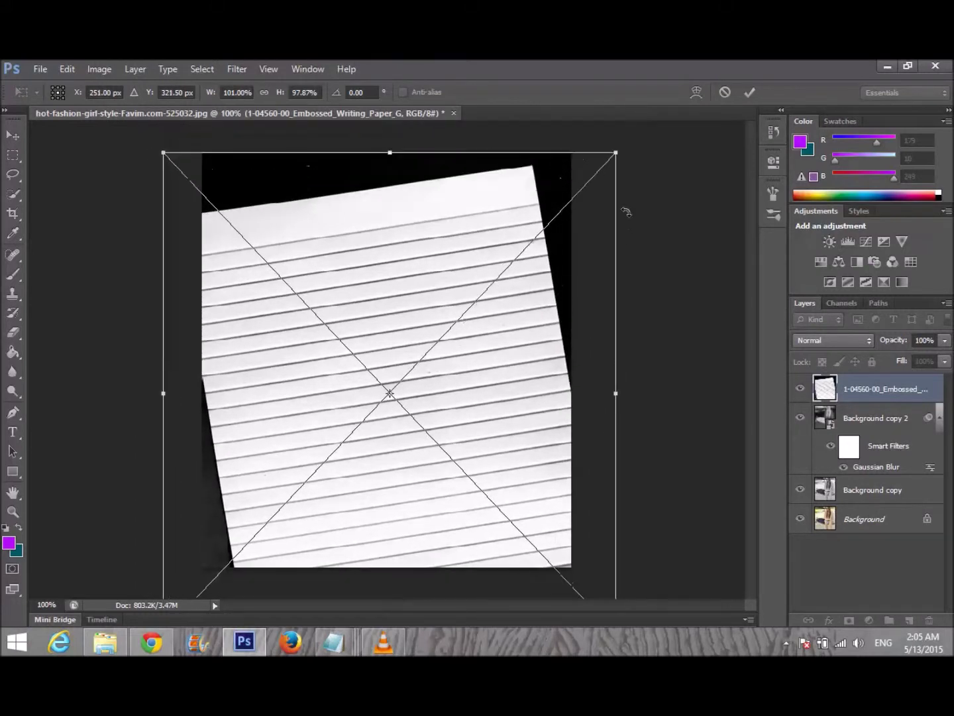
left_click_drag(633, 196, 664, 234)
mouse_move(497, 303)
left_mouse_down()
mouse_move(503, 266)
mouse_move(502, 283)
left_mouse_up()
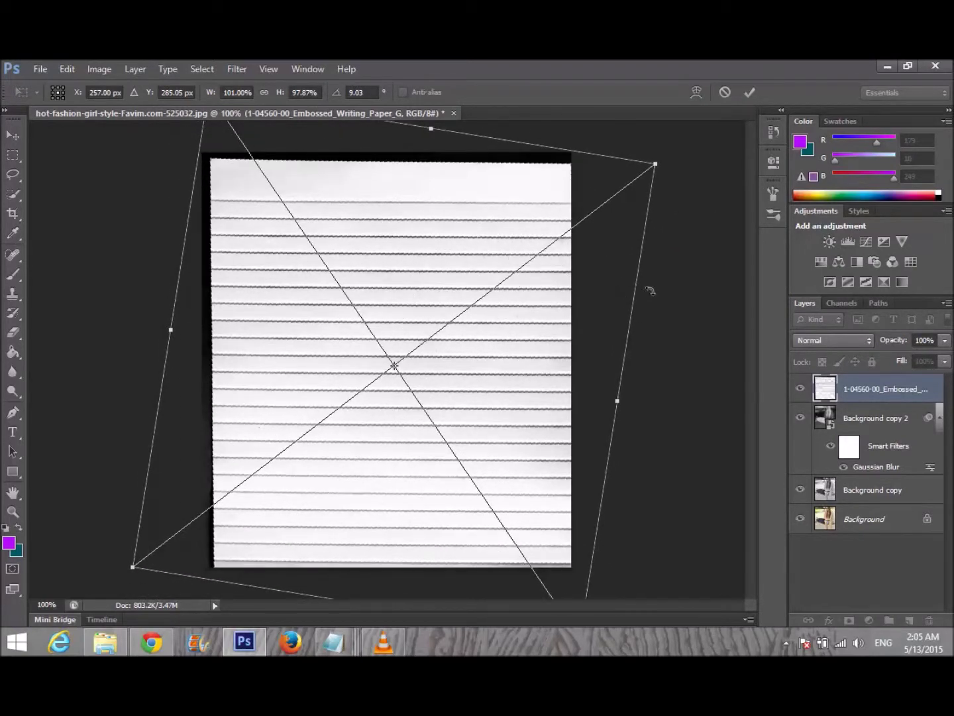
left_click_drag(650, 289, 650, 278)
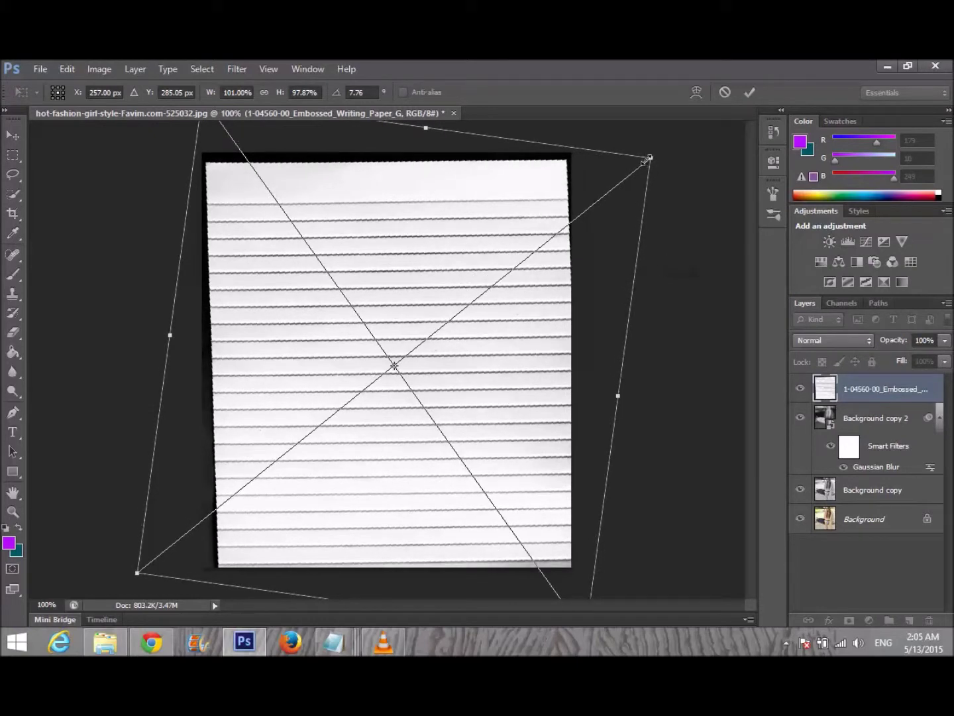
left_click_drag(646, 161, 660, 137)
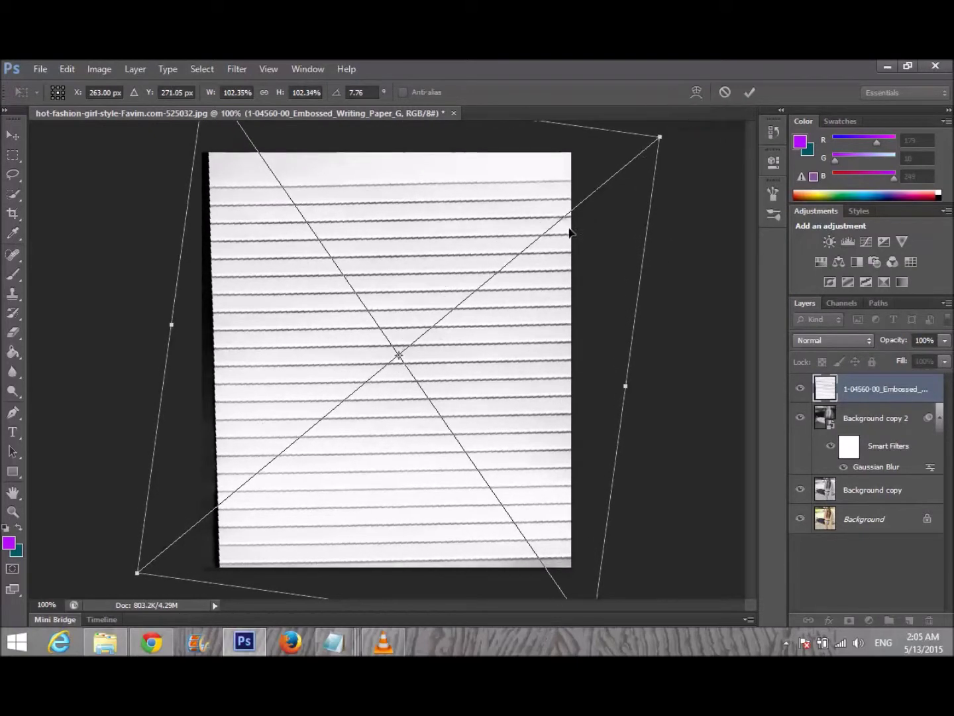
left_click_drag(570, 231, 538, 275)
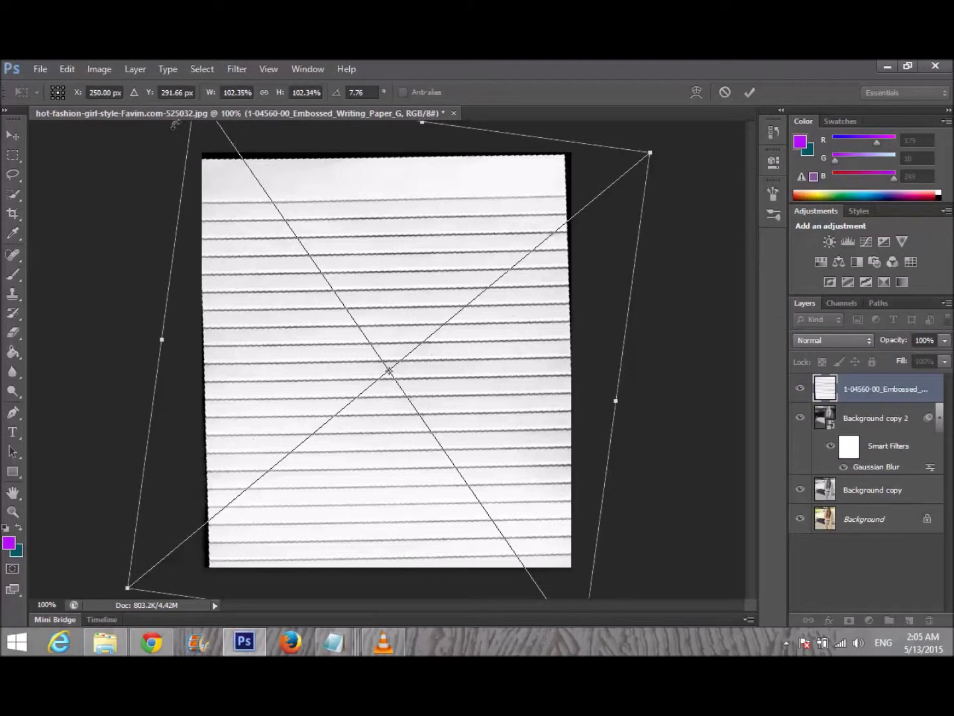
left_click(11, 136)
Commit the placed paper file and set its blend mode to Multiply.
left_click(422, 285)
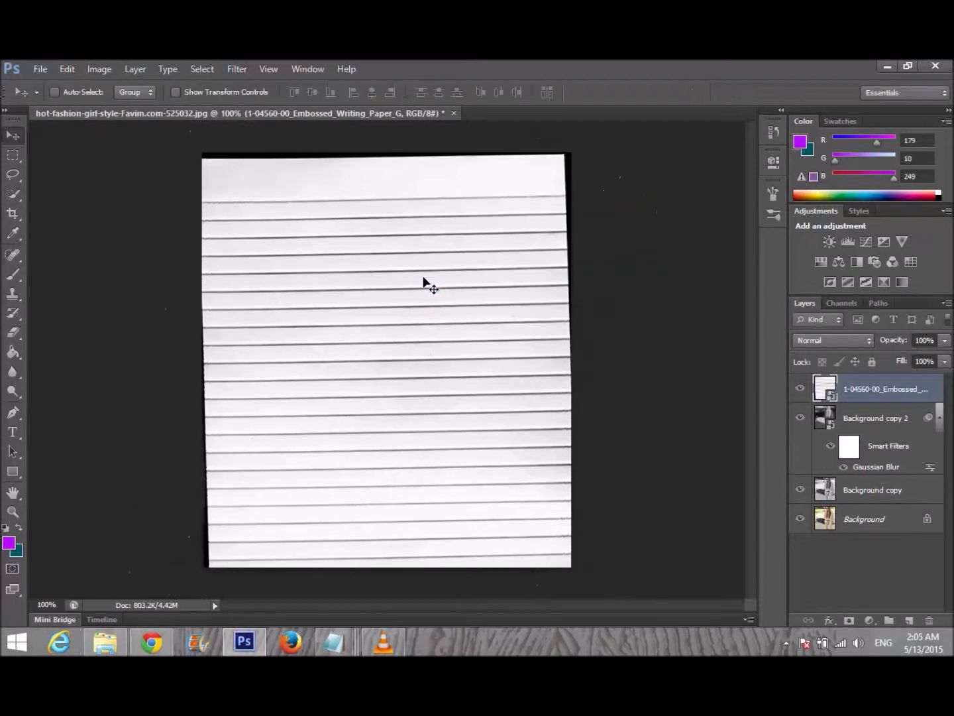
left_click(832, 342)
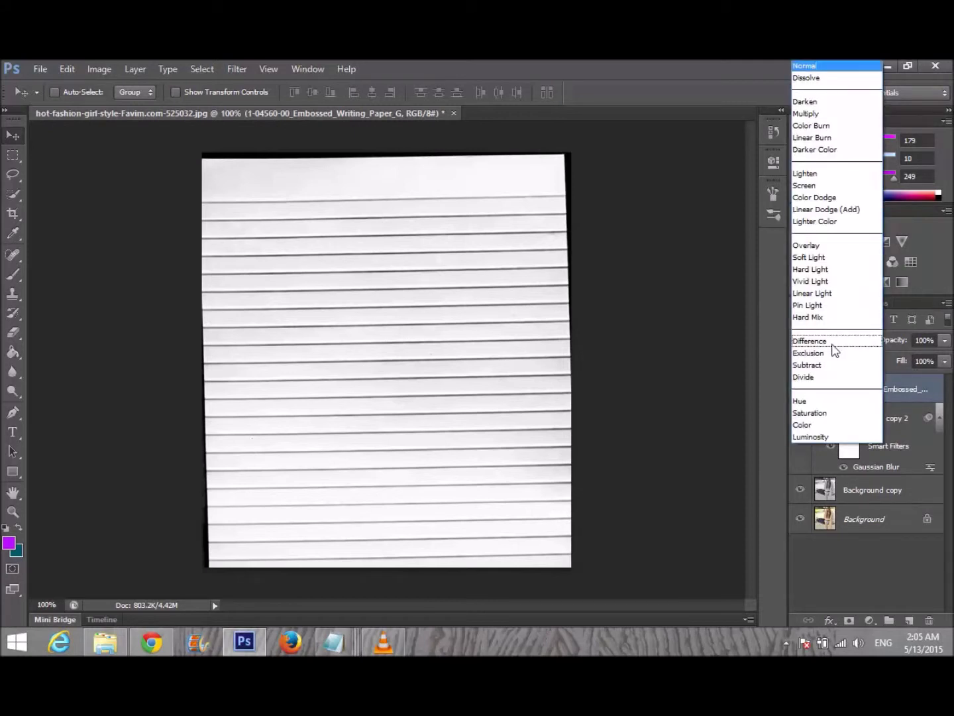
left_click(815, 113)
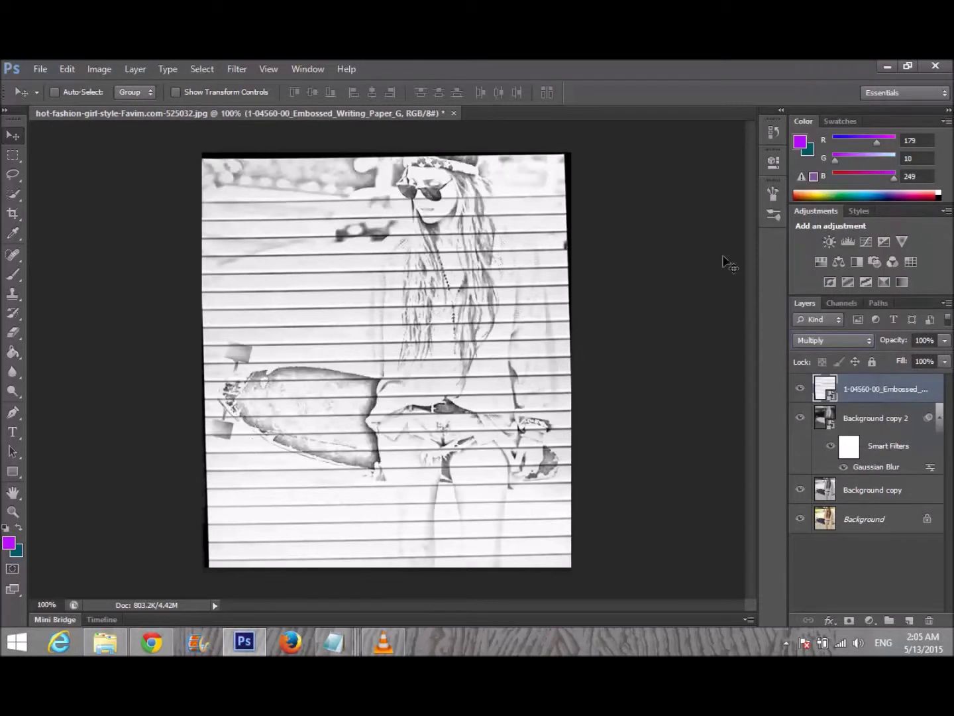
Lower the paper layer's opacity to 30%.
left_click(945, 340)
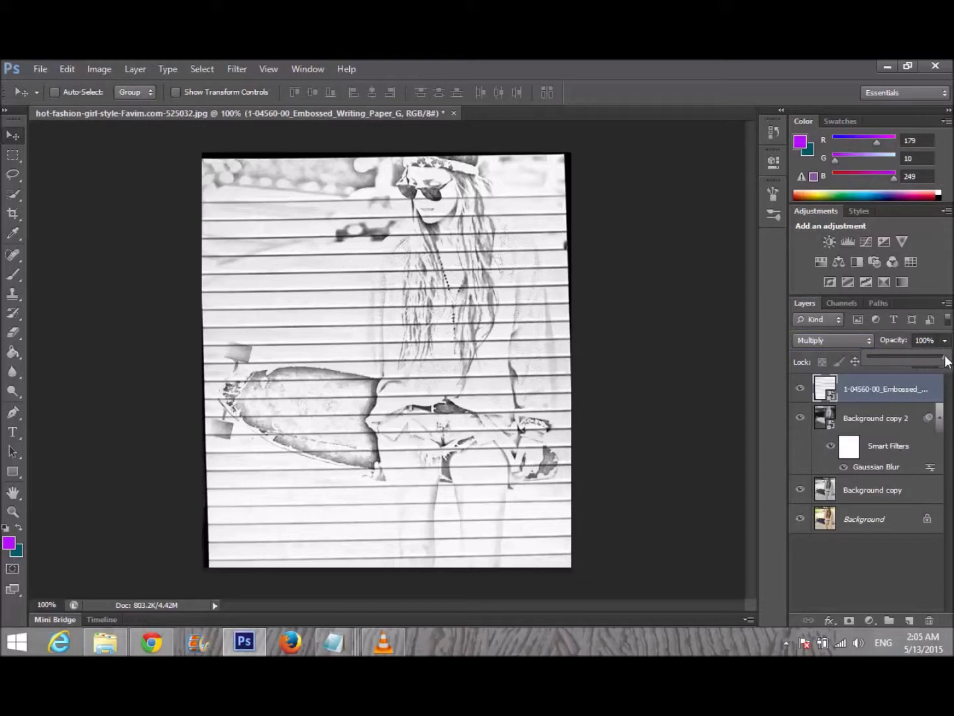
left_click_drag(946, 360, 891, 362)
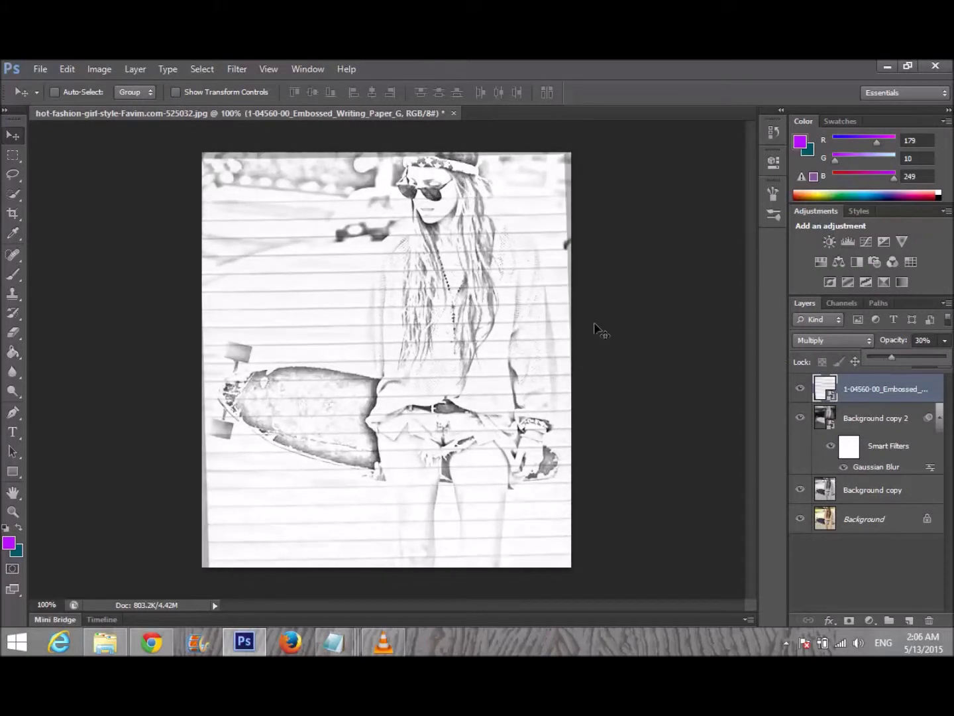
left_click_drag(495, 298, 501, 268)
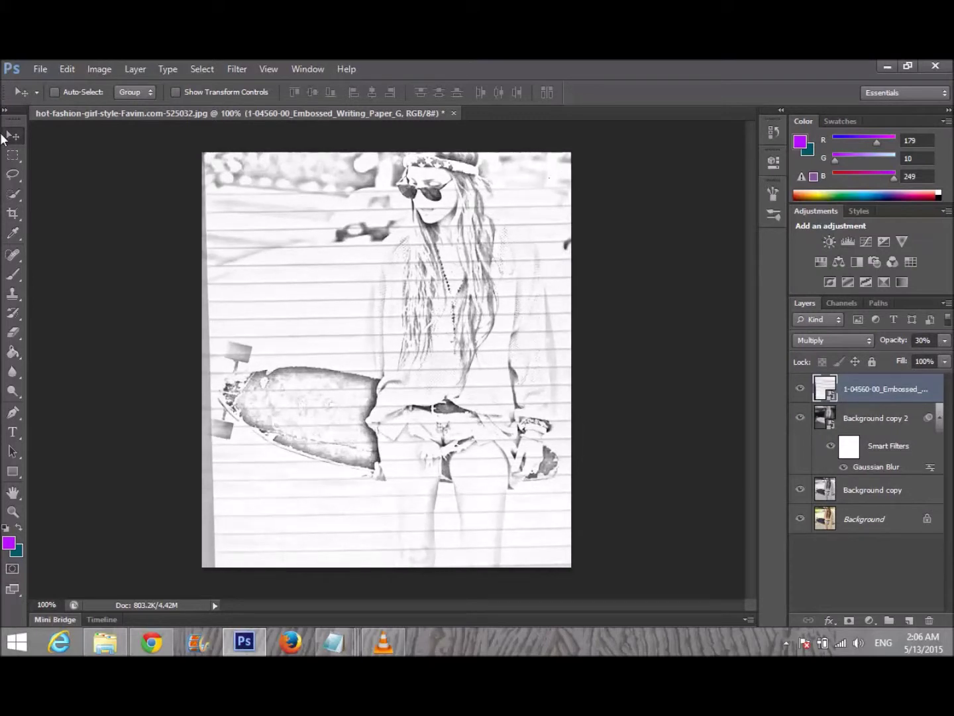
Turn off auto-select, show transform controls, and stretch the paper to about 109% by 123%.
left_click(55, 91)
left_click(176, 92)
left_click_drag(540, 325, 486, 340)
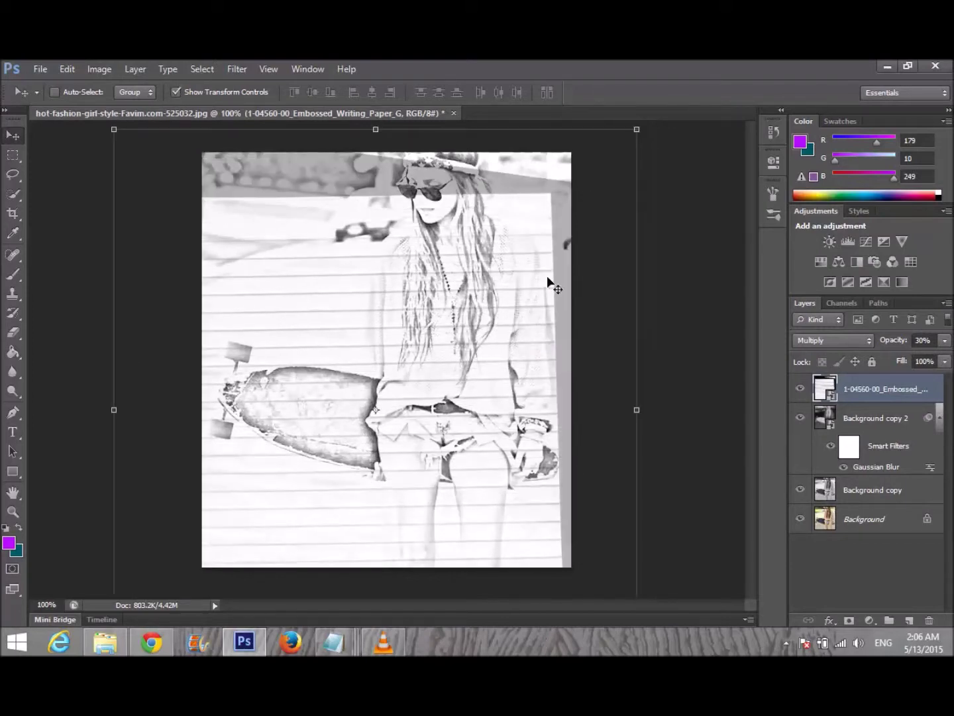
left_click_drag(637, 129, 665, 169)
left_click_drag(689, 90, 640, 119)
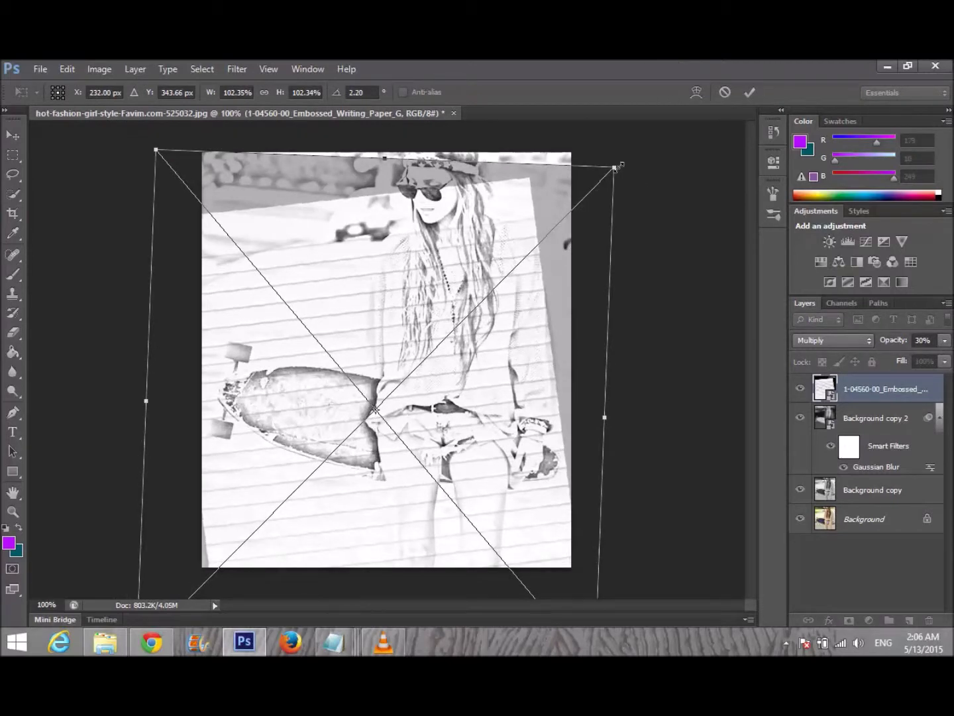
left_click_drag(617, 167, 643, 72)
Reposition the paper, rotate it to about 10° to cover the top, and commit the transform.
left_click_drag(430, 285, 420, 347)
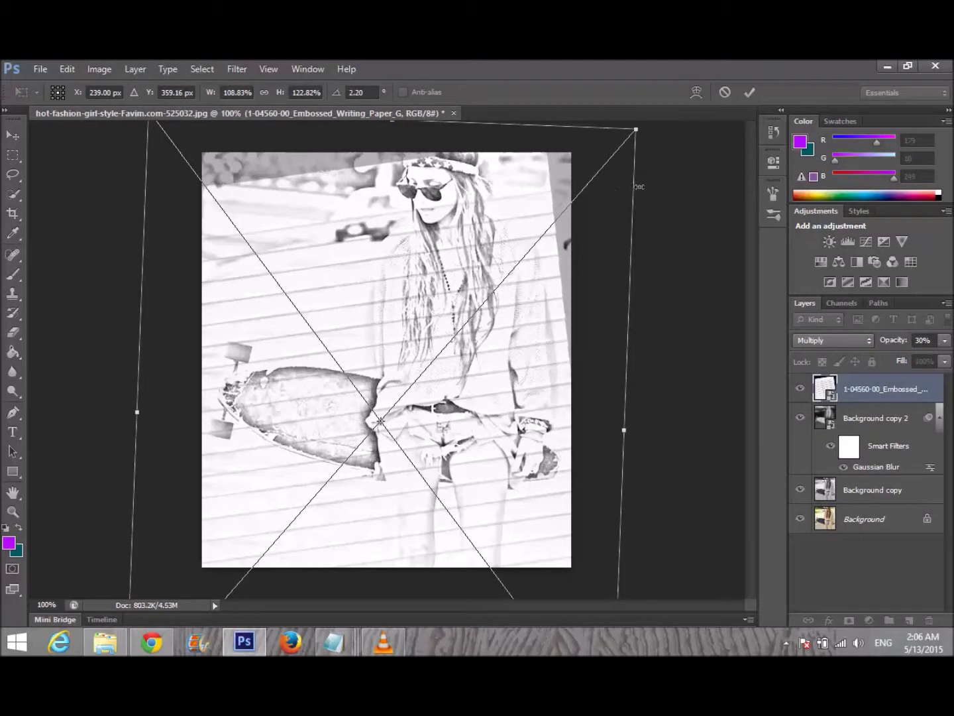
left_click_drag(651, 171, 663, 224)
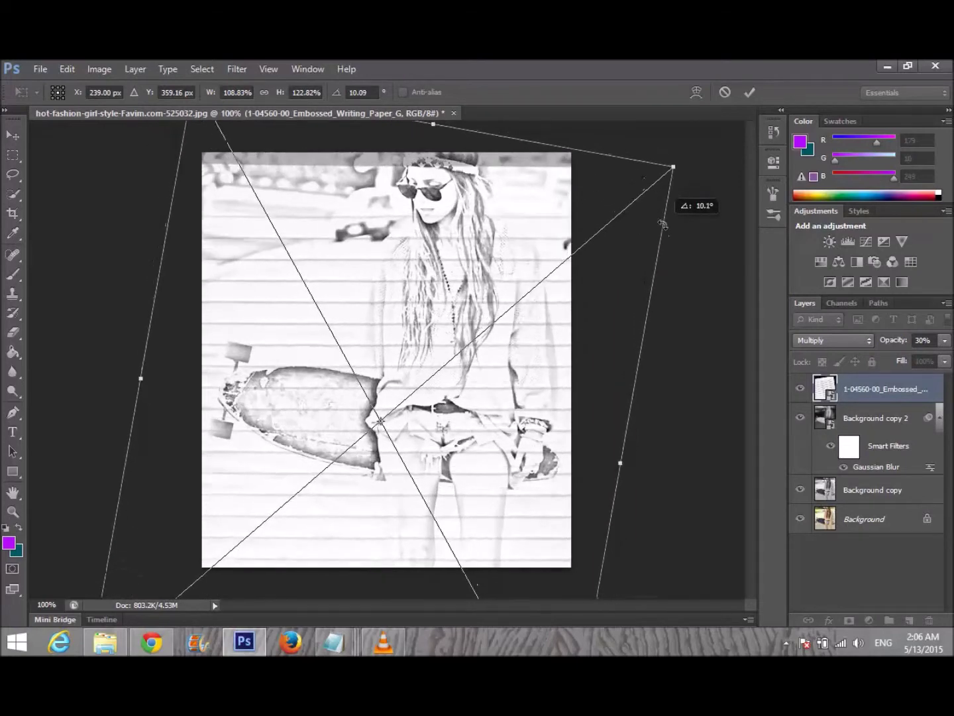
left_click_drag(529, 313, 507, 282)
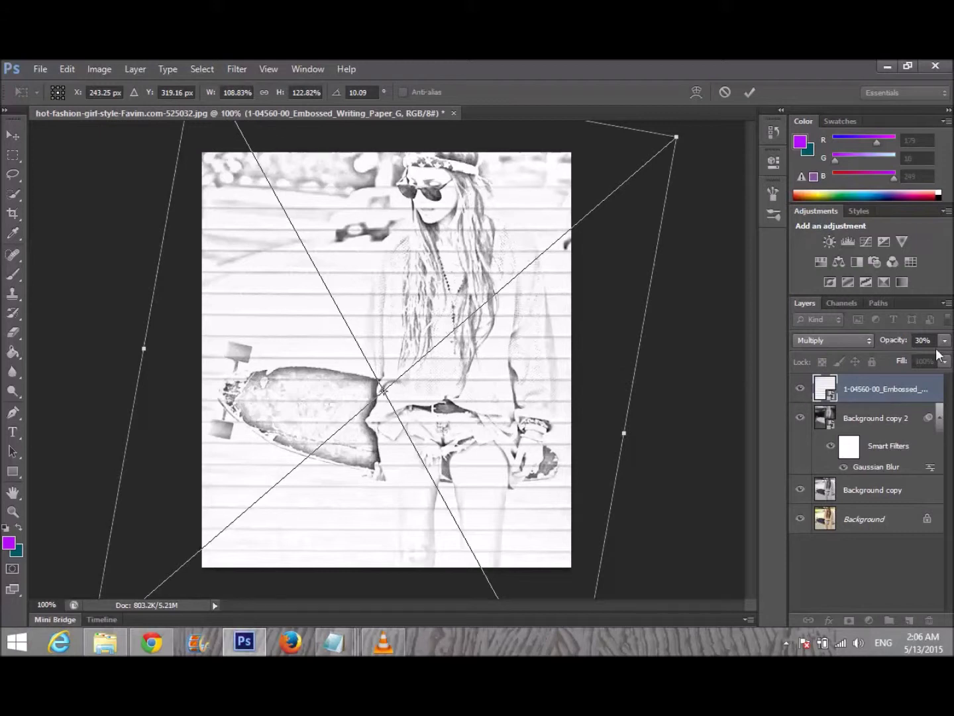
left_click(14, 138)
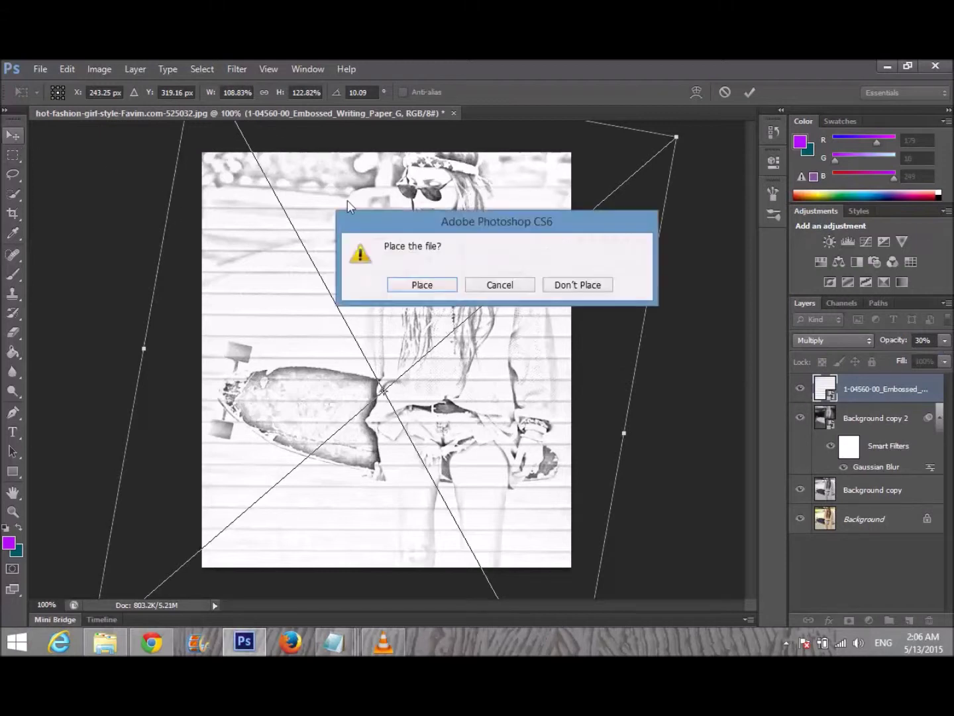
left_click(424, 285)
left_click(945, 341)
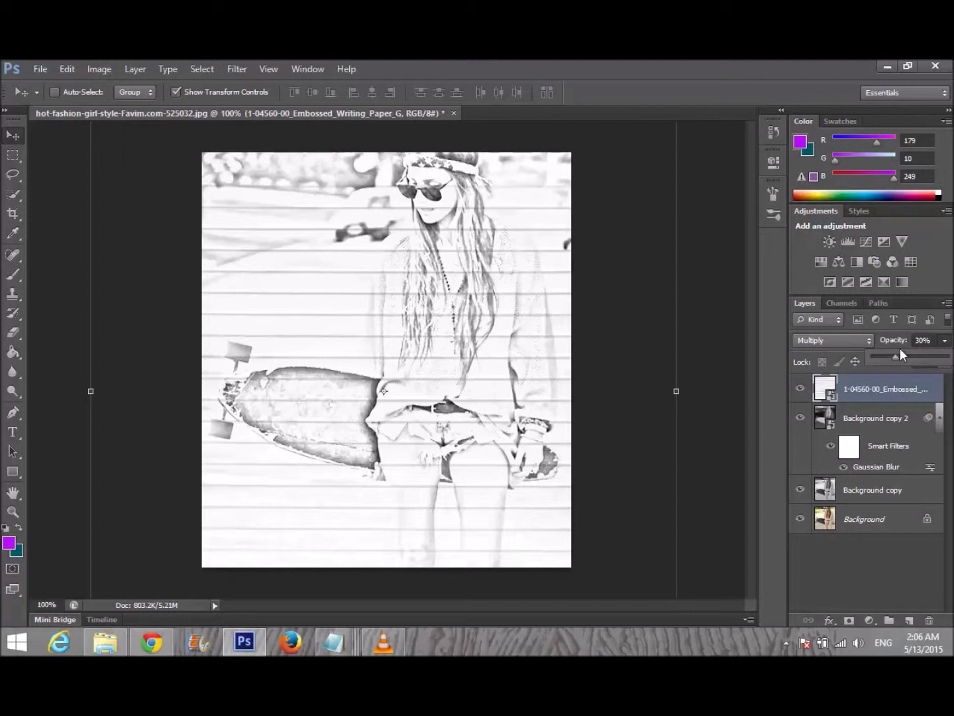
Drag the paper layer's opacity up to 73% and close the slider.
left_click_drag(910, 358, 921, 360)
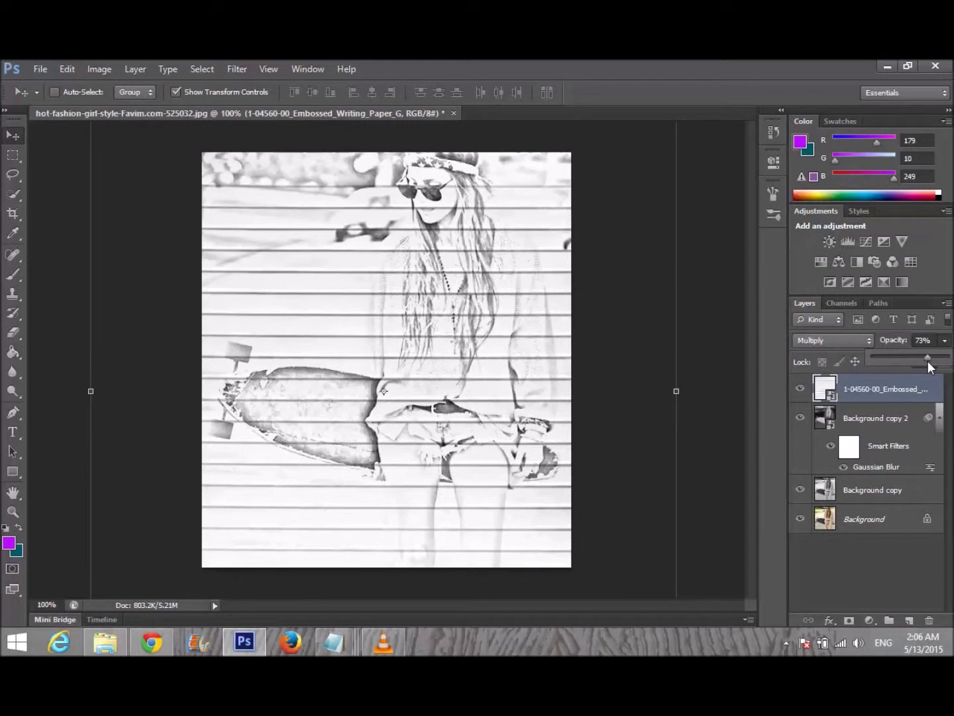
left_click(936, 290)
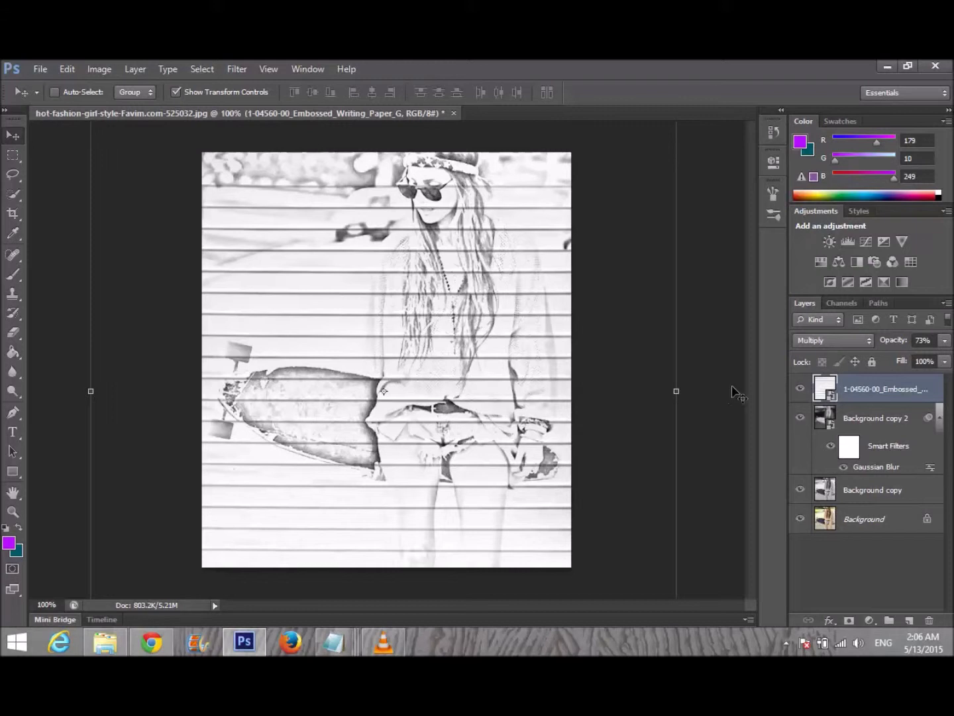
Hide transform controls, nudge the paper slightly up and right, then reveal hidden tray icons.
left_click(176, 93)
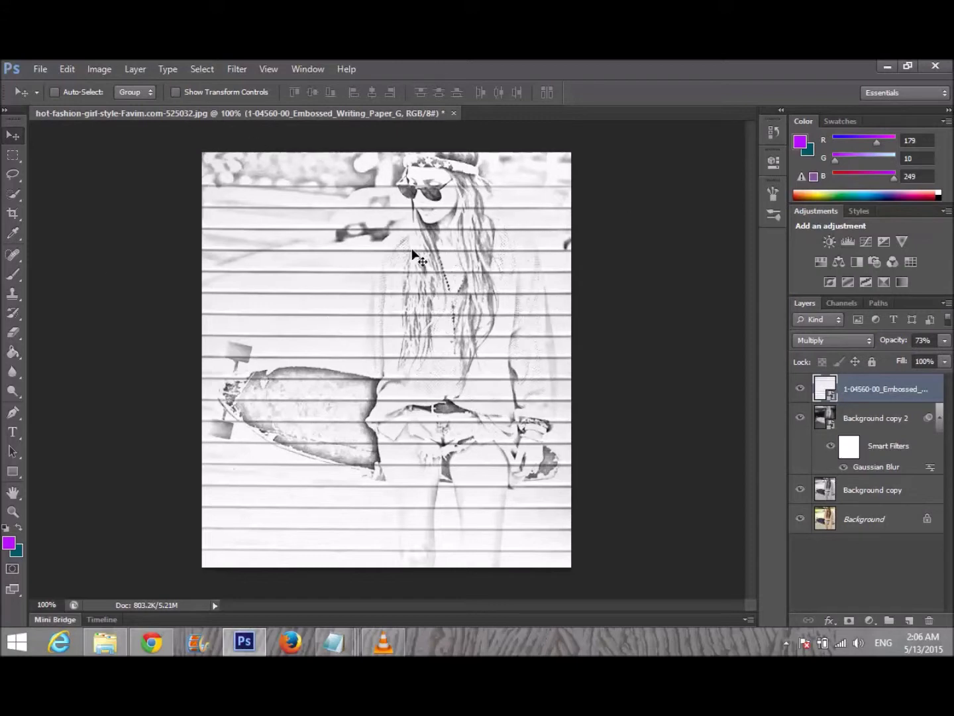
mouse_move(411, 251)
left_mouse_down()
mouse_move(417, 271)
mouse_move(424, 213)
mouse_move(414, 245)
left_mouse_up()
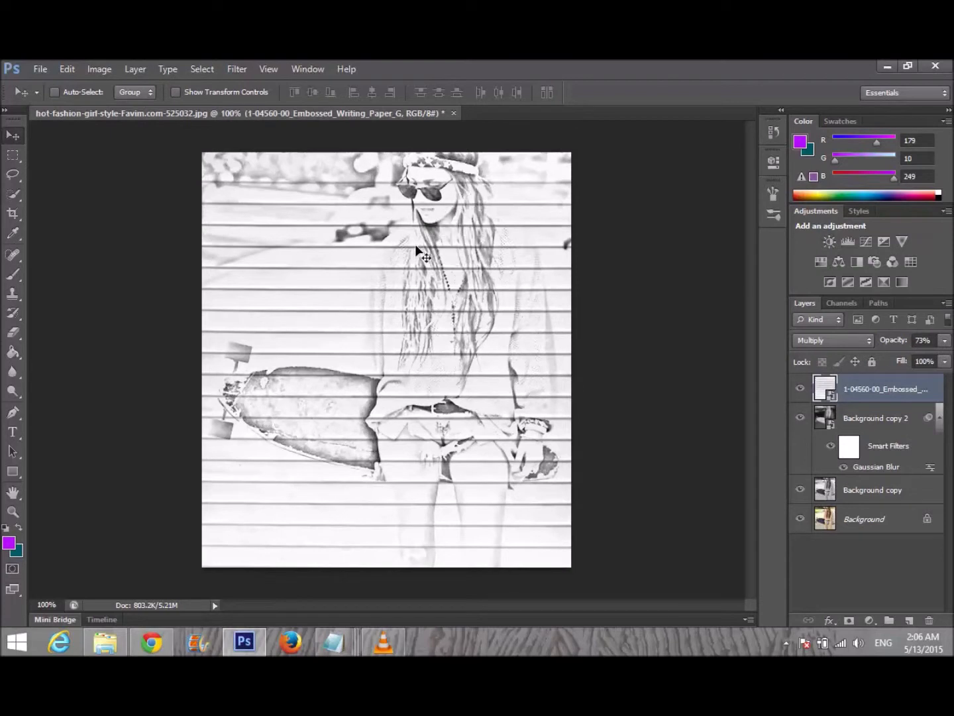
left_click(40, 70)
left_click(361, 387)
left_click(786, 641)
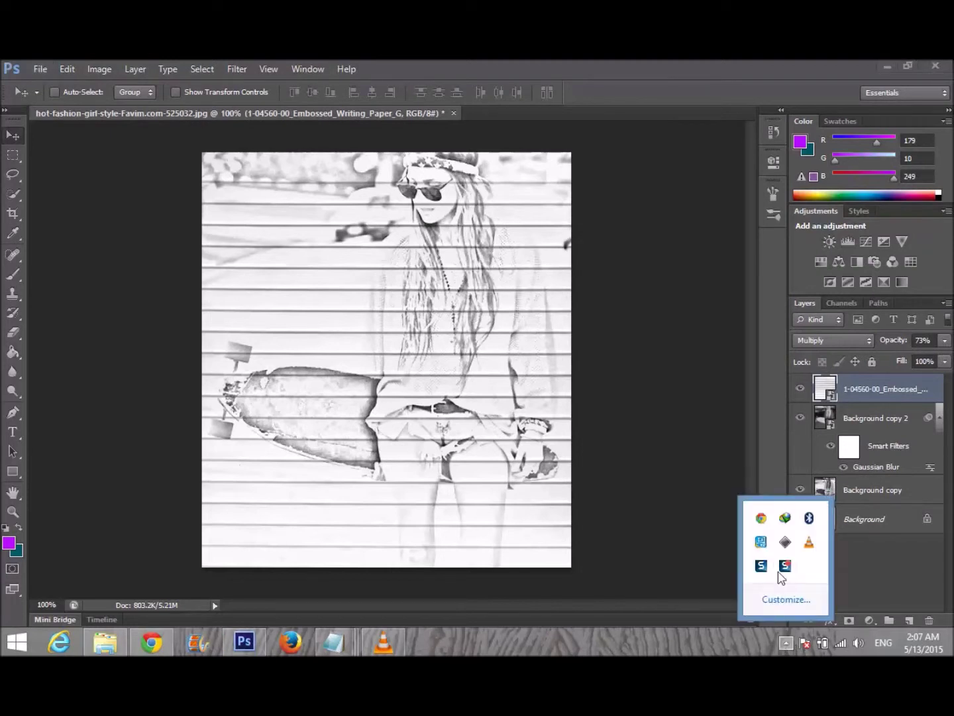